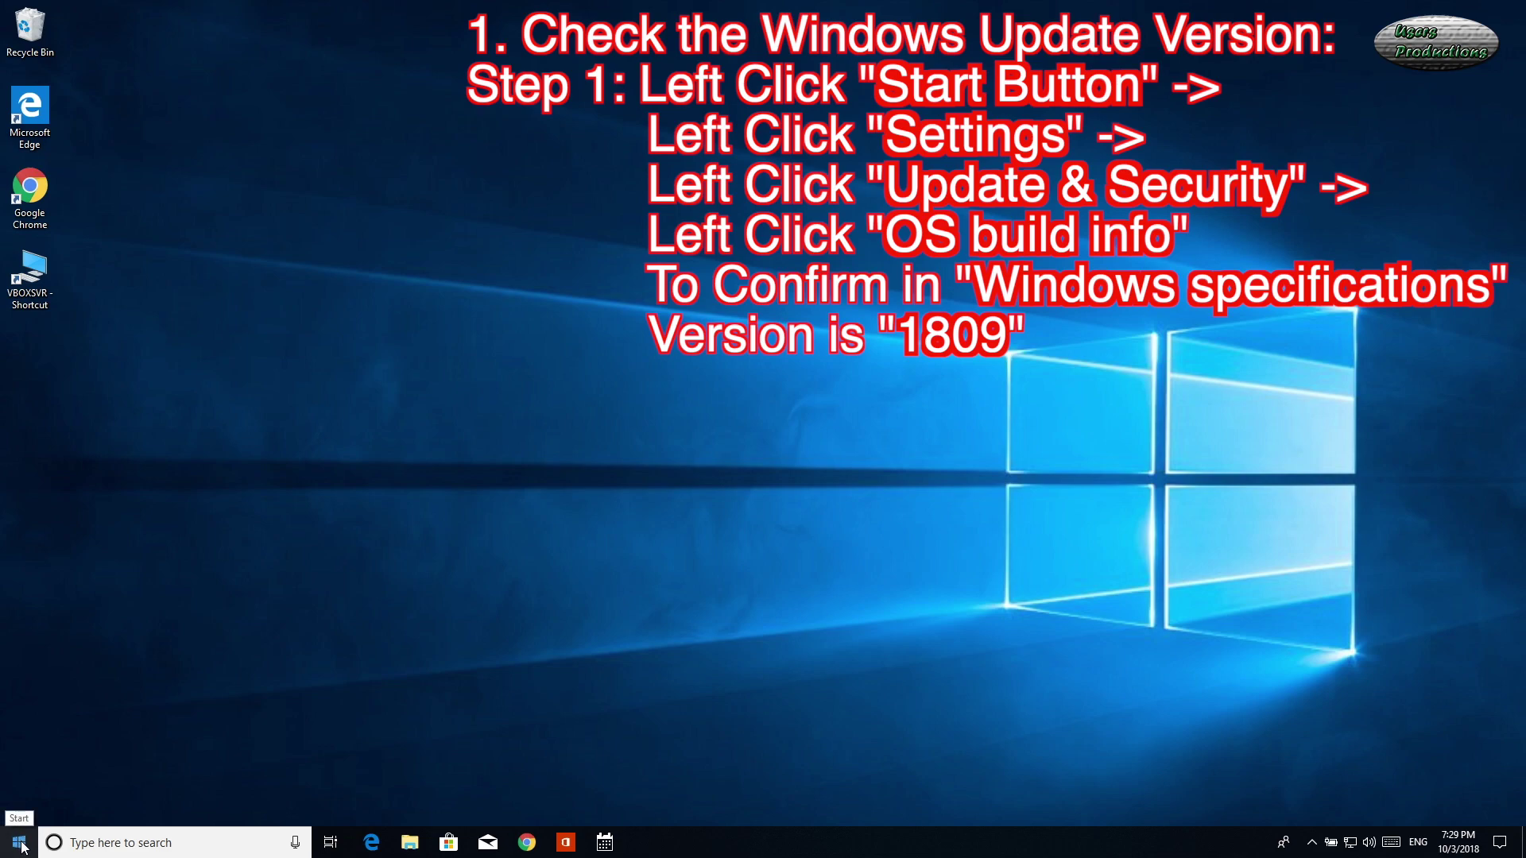
# Open Windows Settings from the Start menu
pyautogui.click(21, 848)
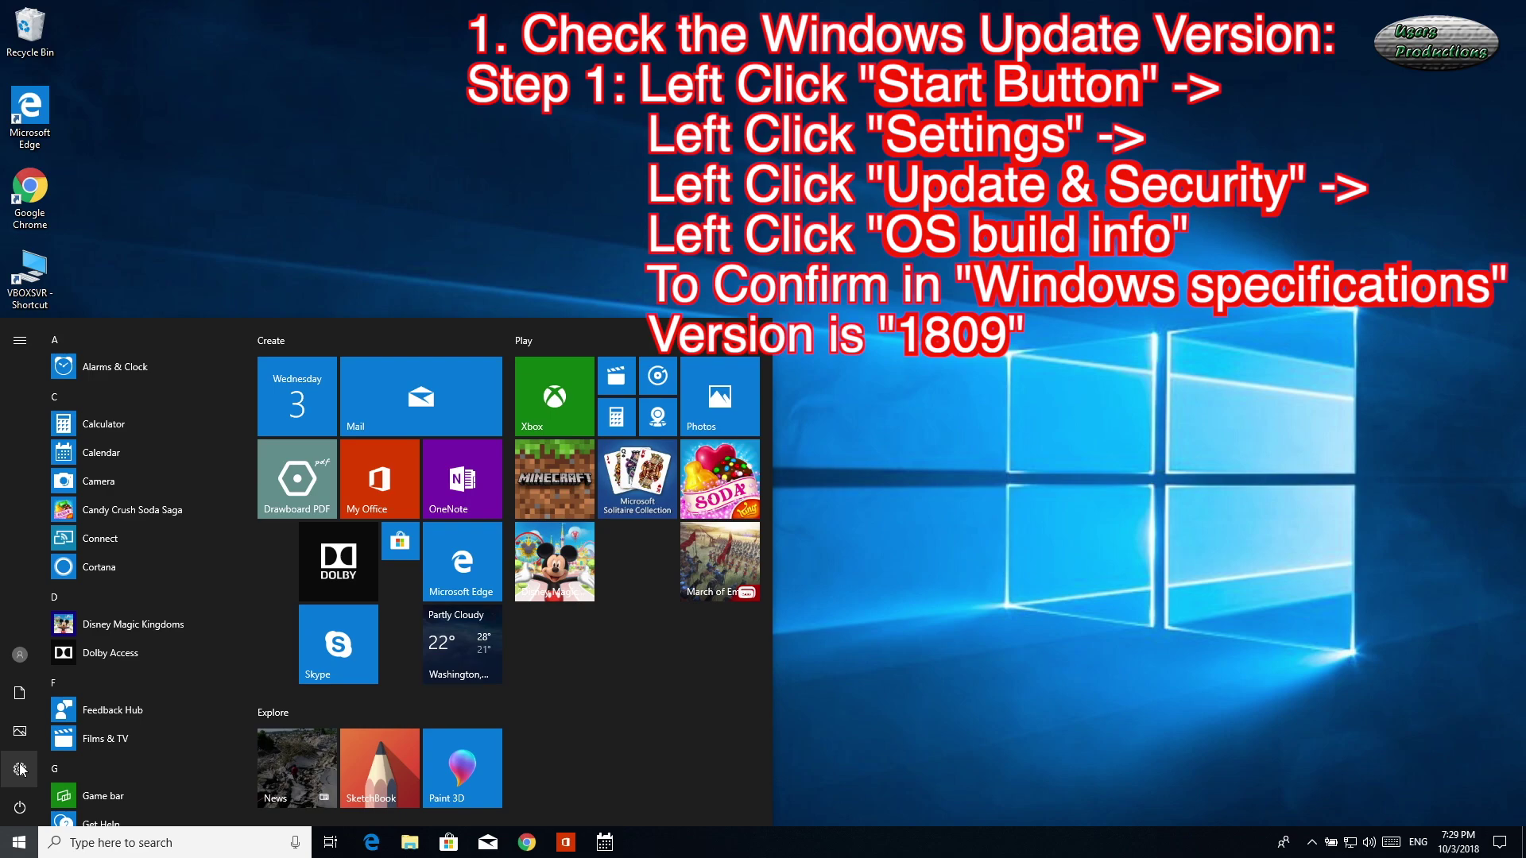
pyautogui.click(20, 768)
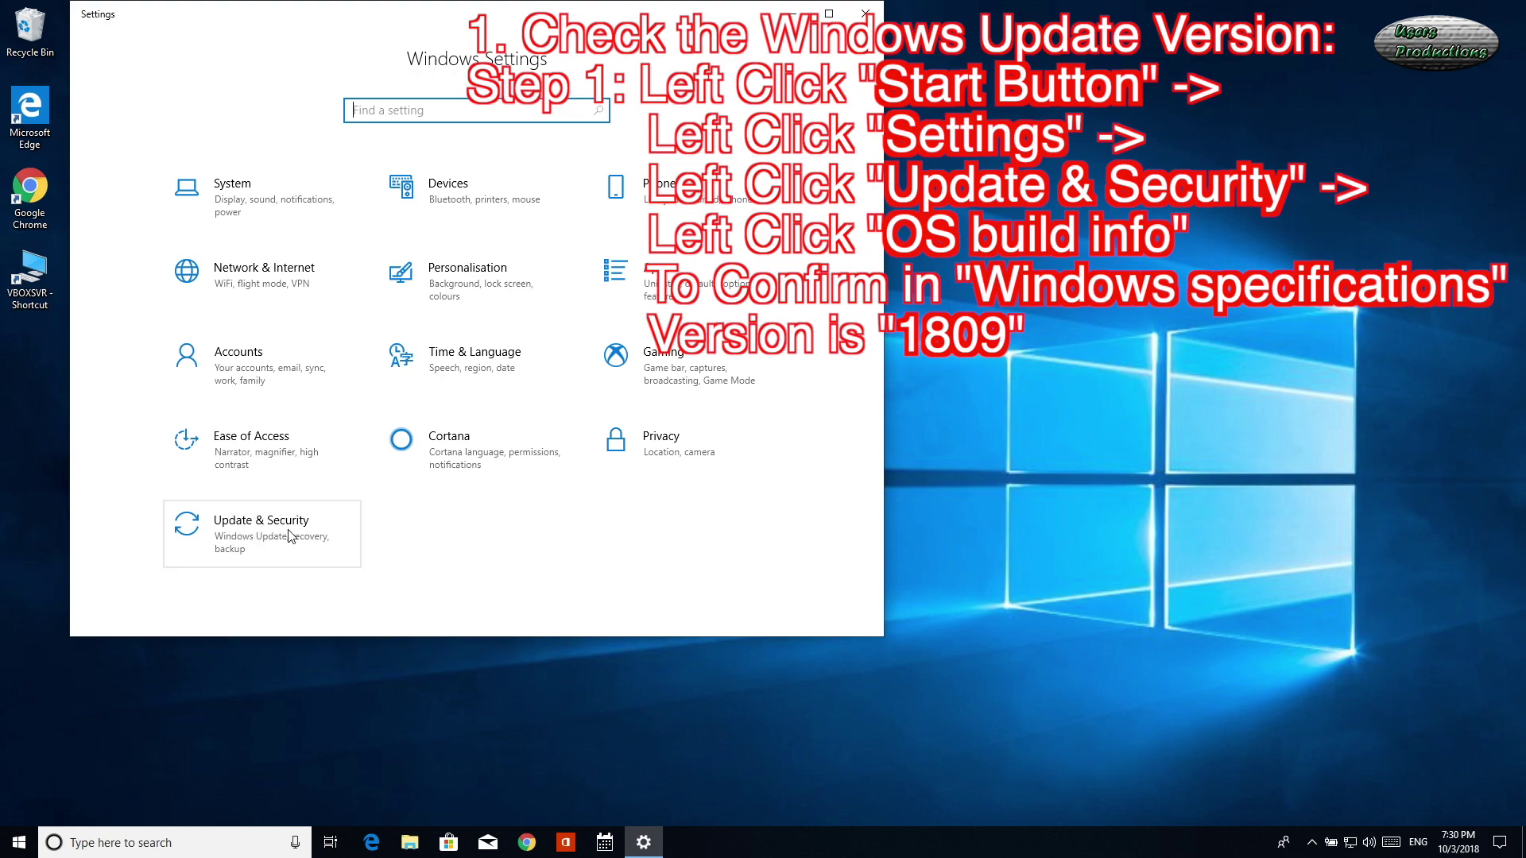
# Under Update & Security's OS build info, confirm Windows is version 1809 (OS build 17763.1)
pyautogui.click(273, 531)
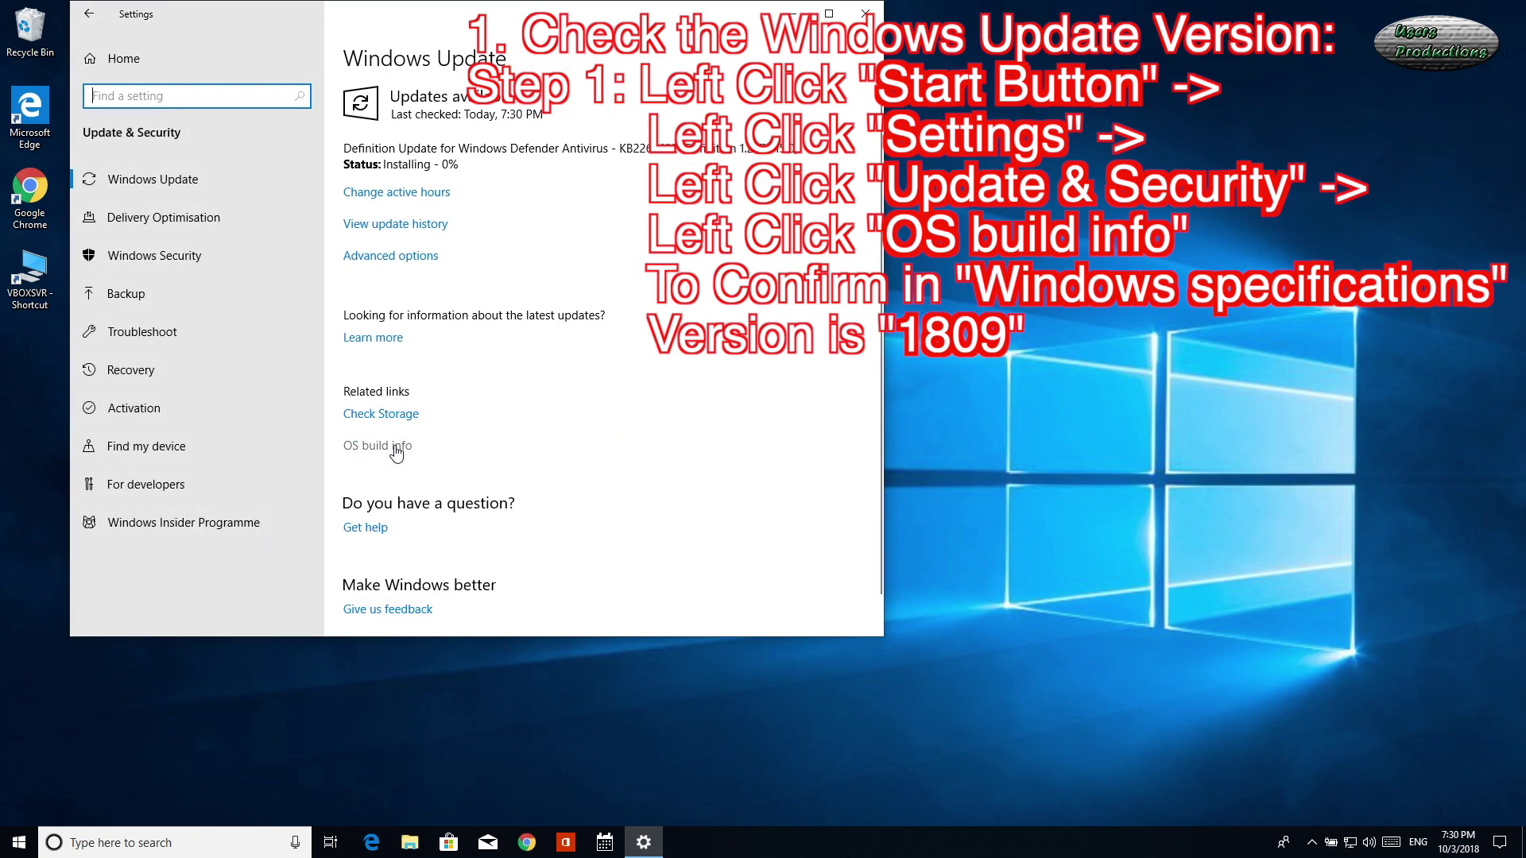
pyautogui.click(396, 451)
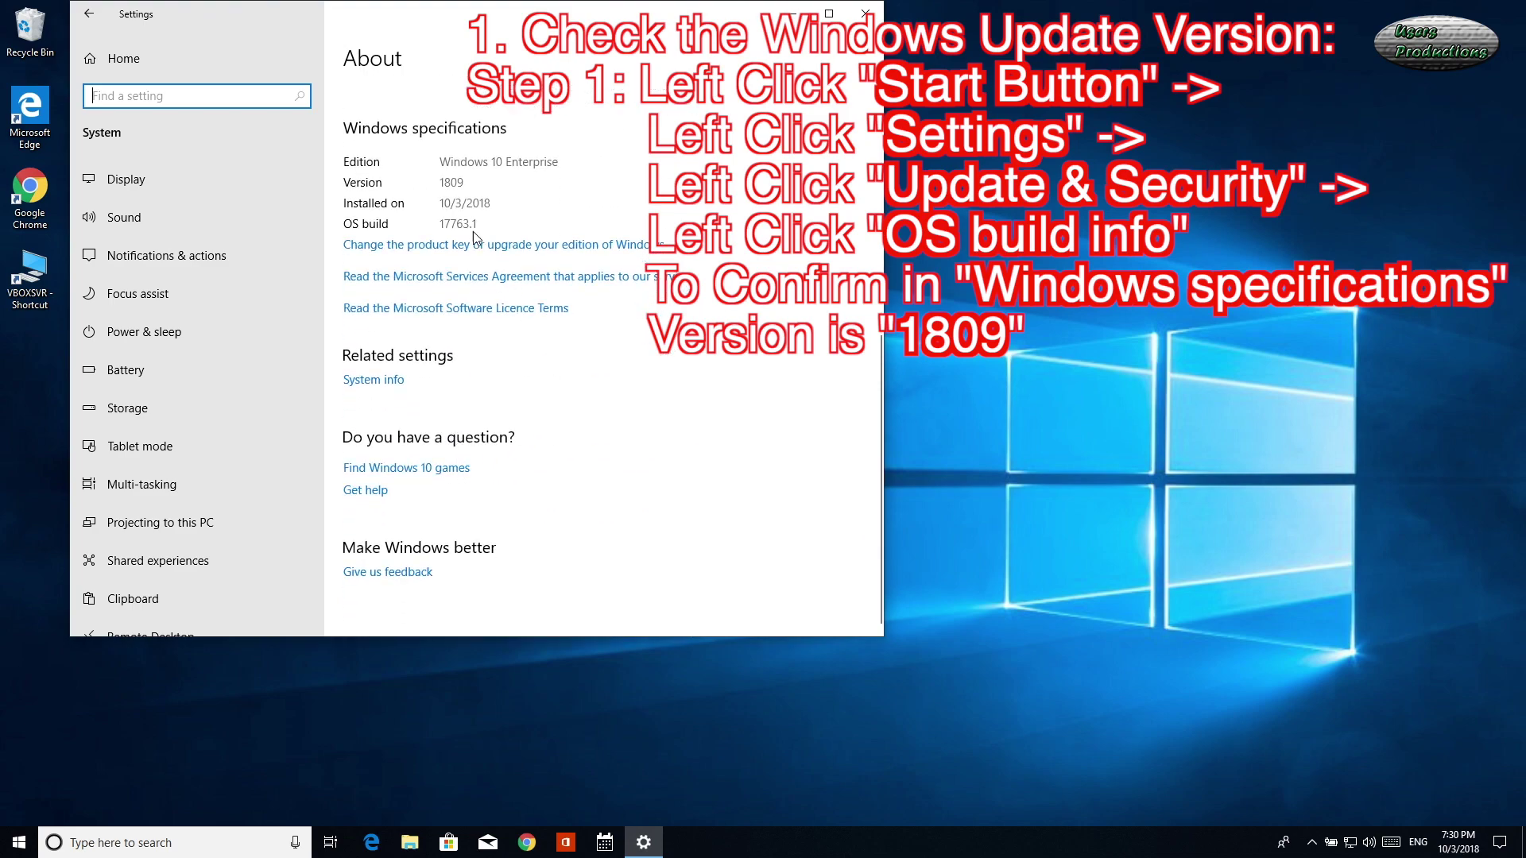
pyautogui.click(444, 179)
pyautogui.click(453, 181)
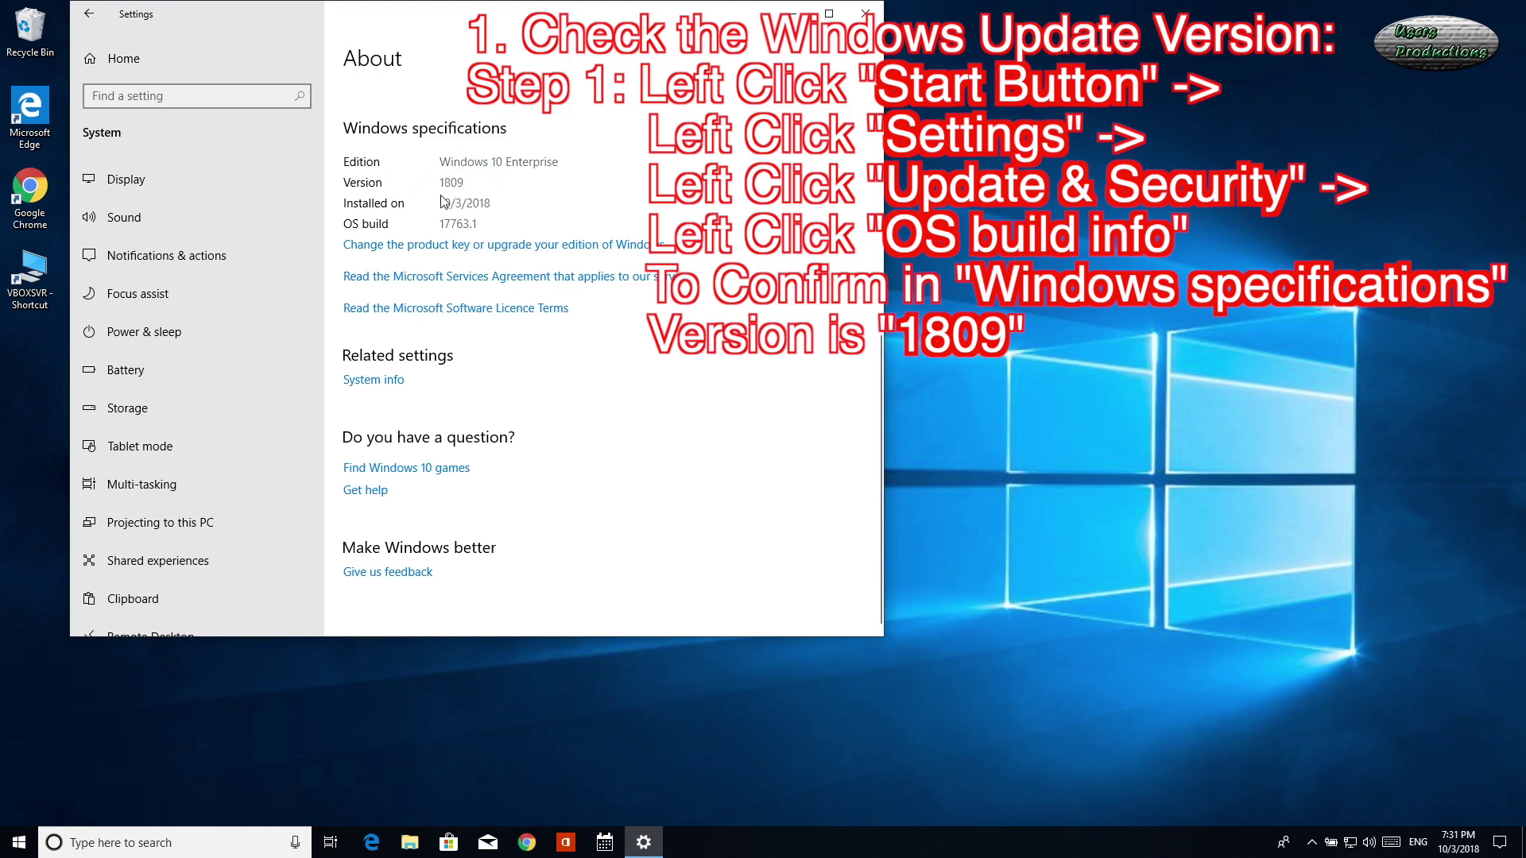
pyautogui.scroll(10, 469, 224)
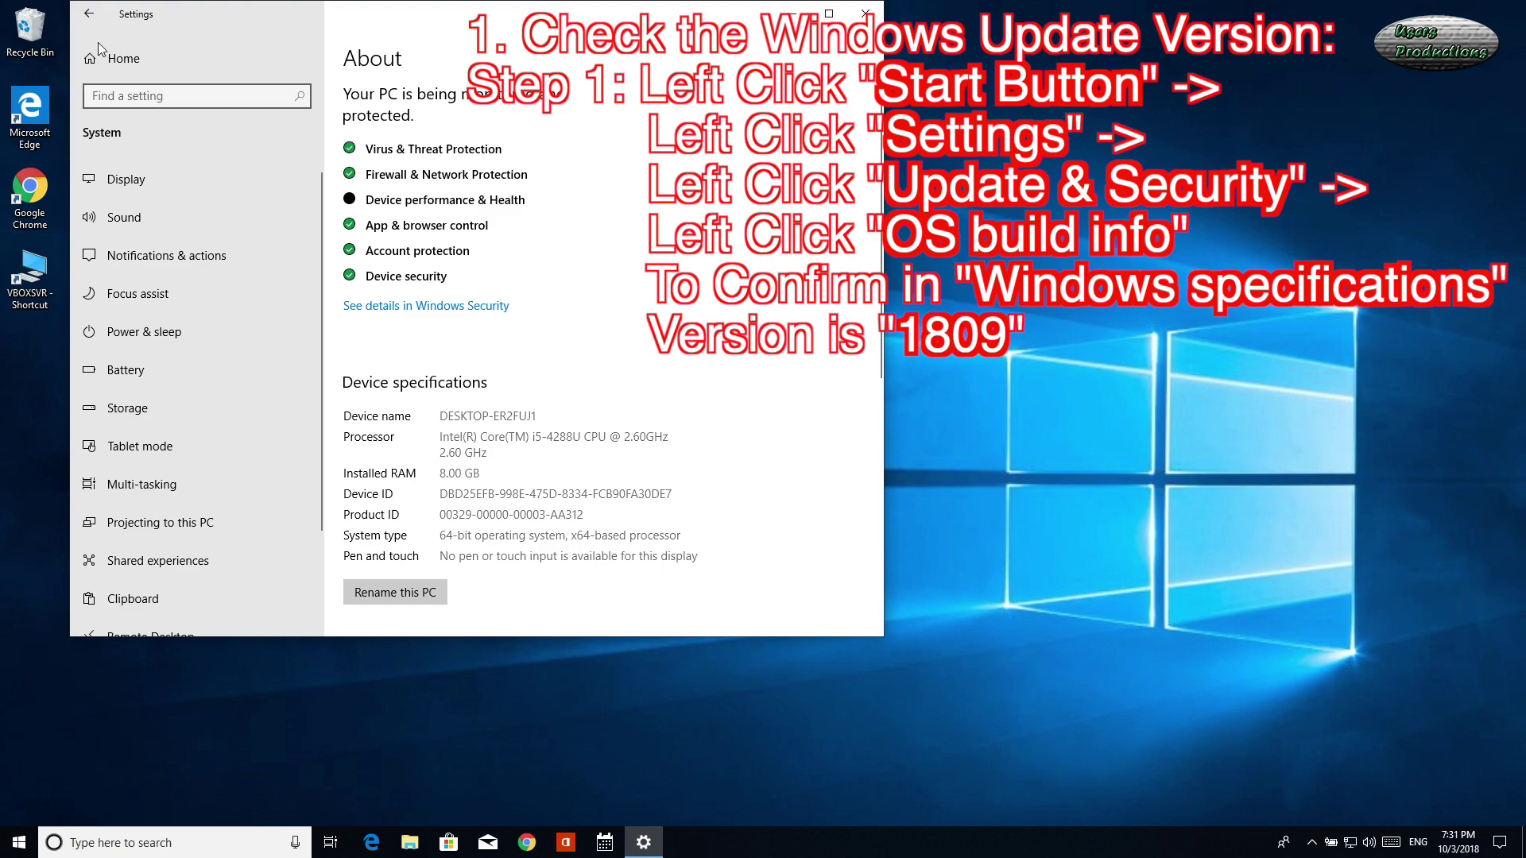
# Go back to Settings home and open the Language page under Time & Language
pyautogui.click(84, 18)
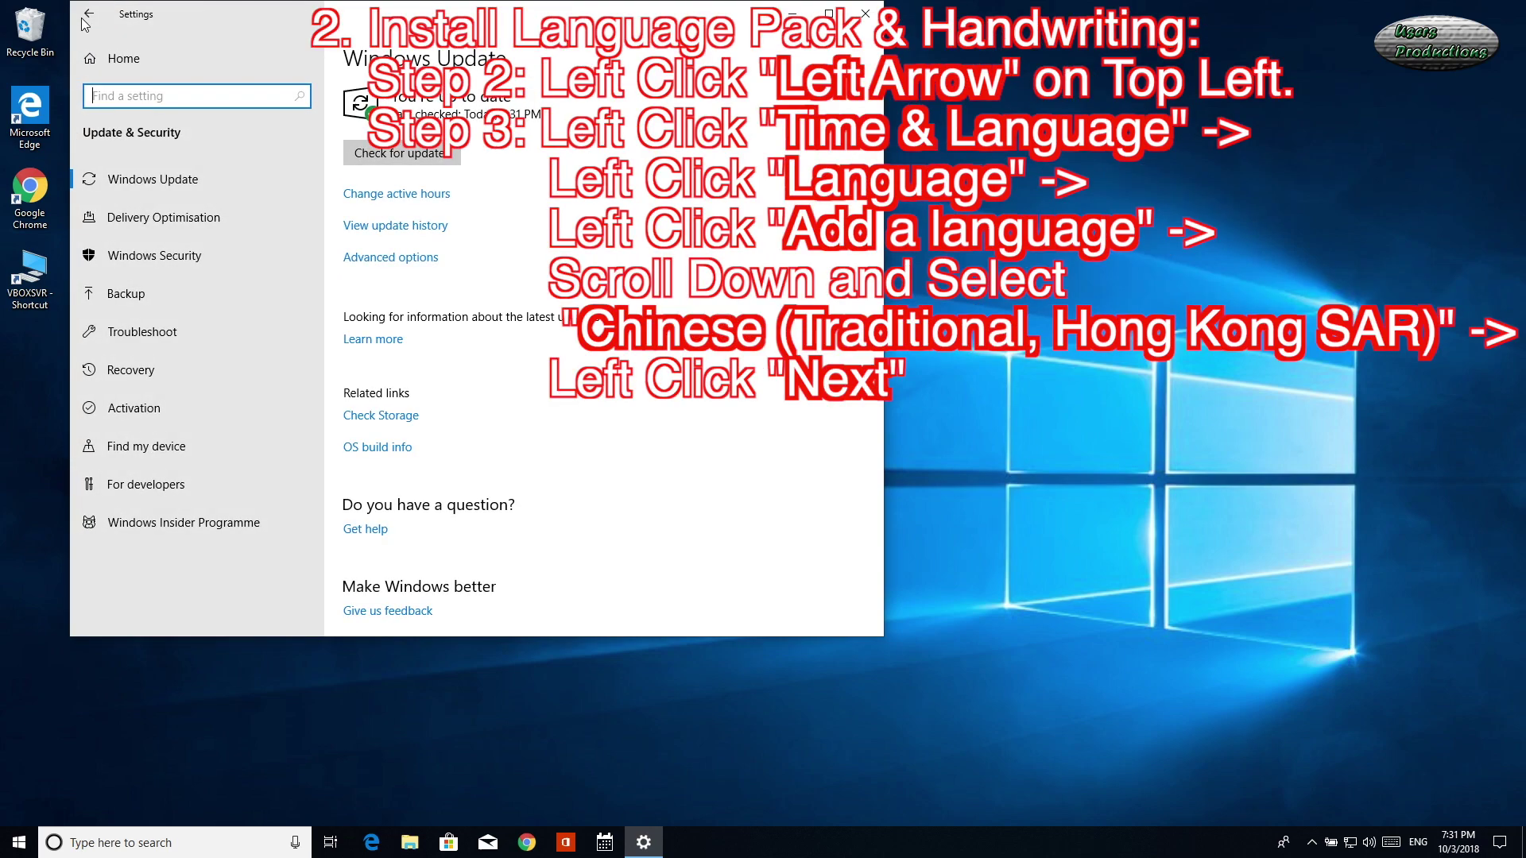
pyautogui.click(199, 268)
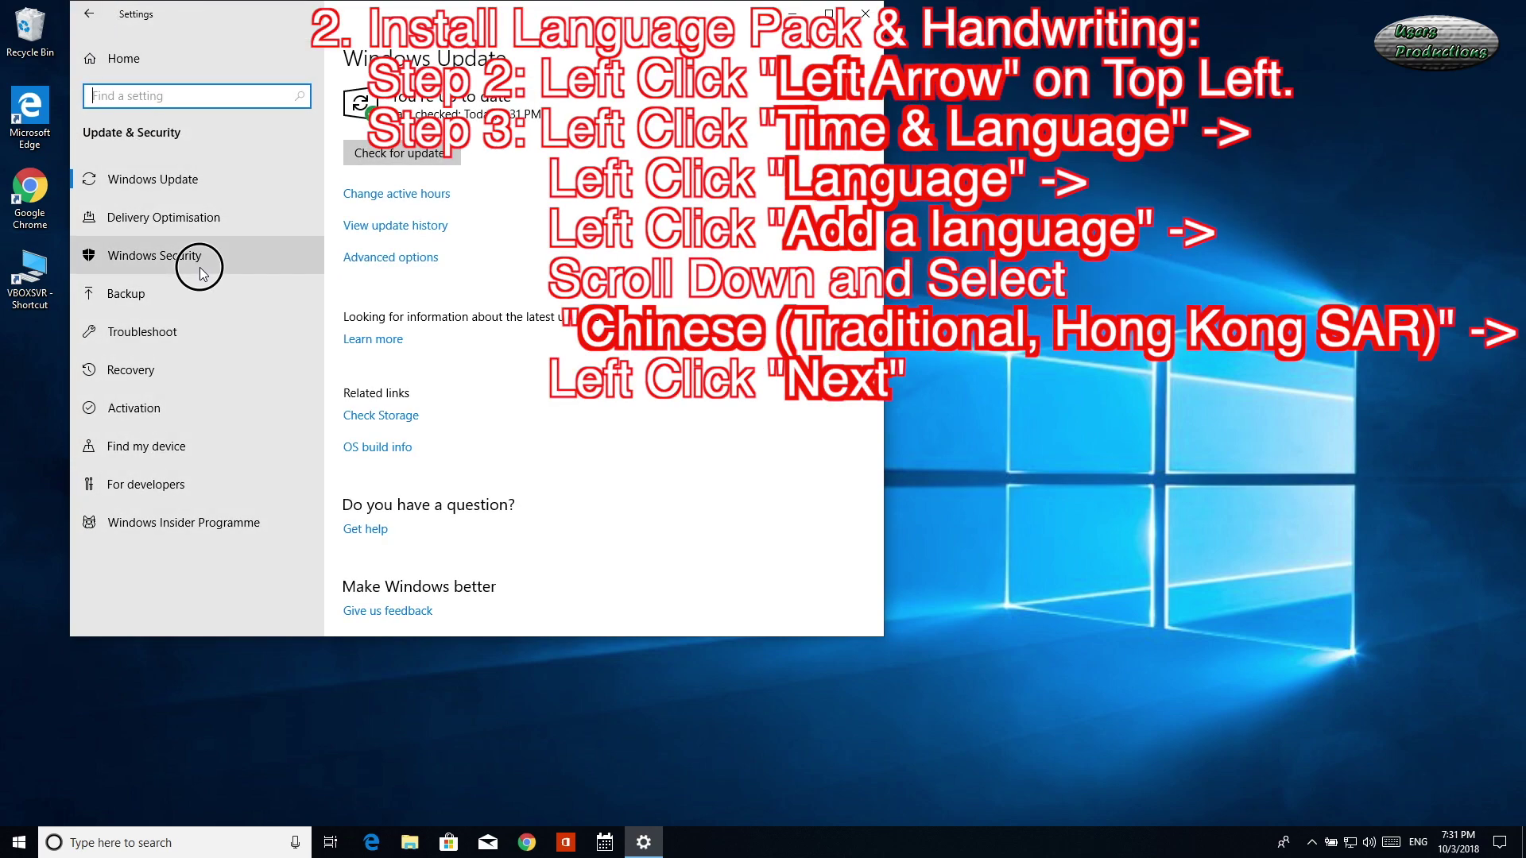
pyautogui.click(88, 15)
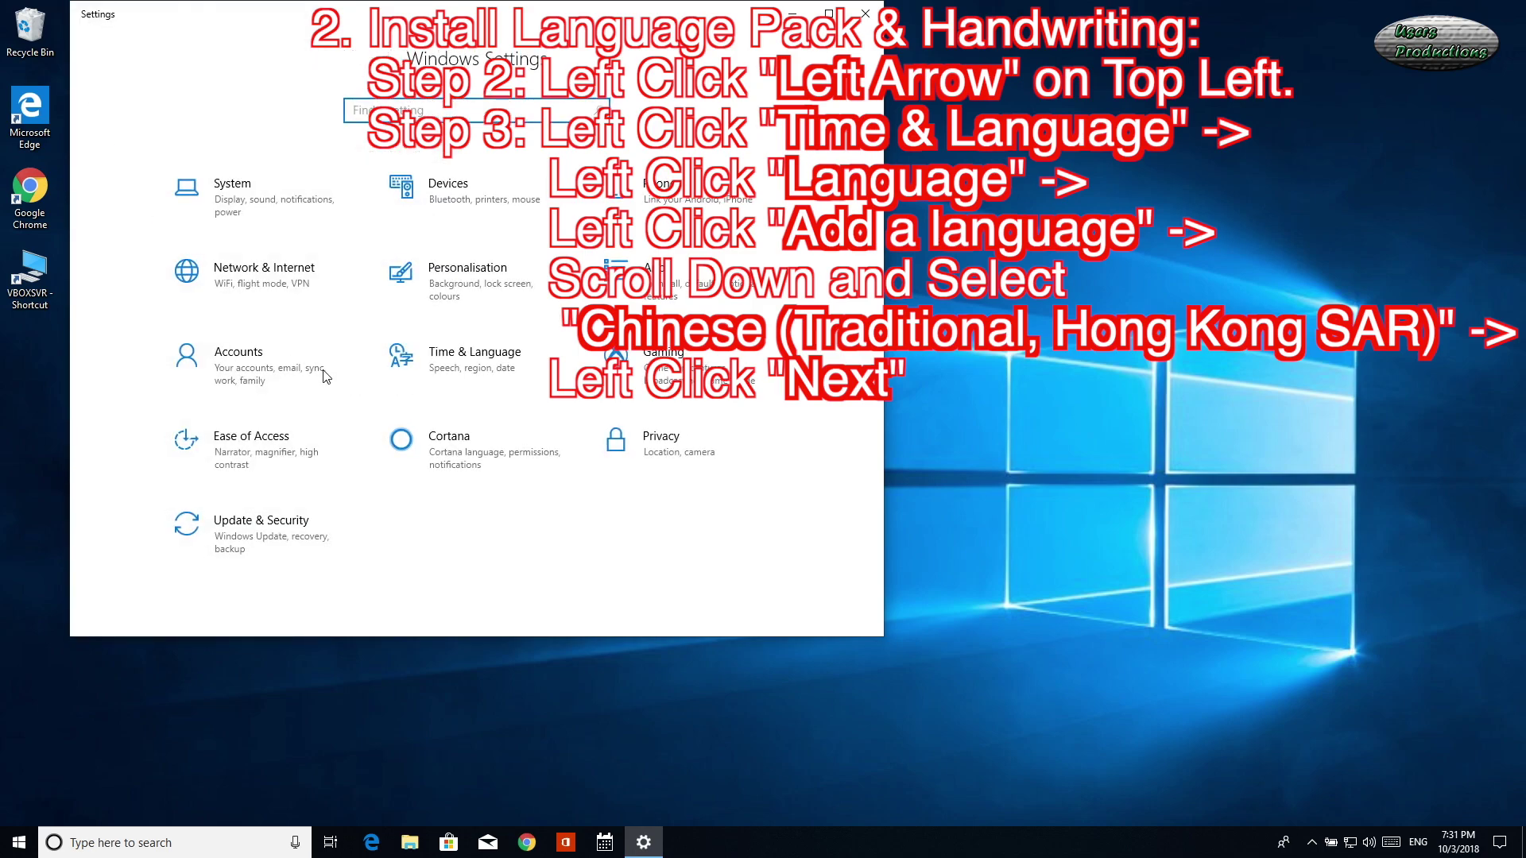
pyautogui.click(494, 362)
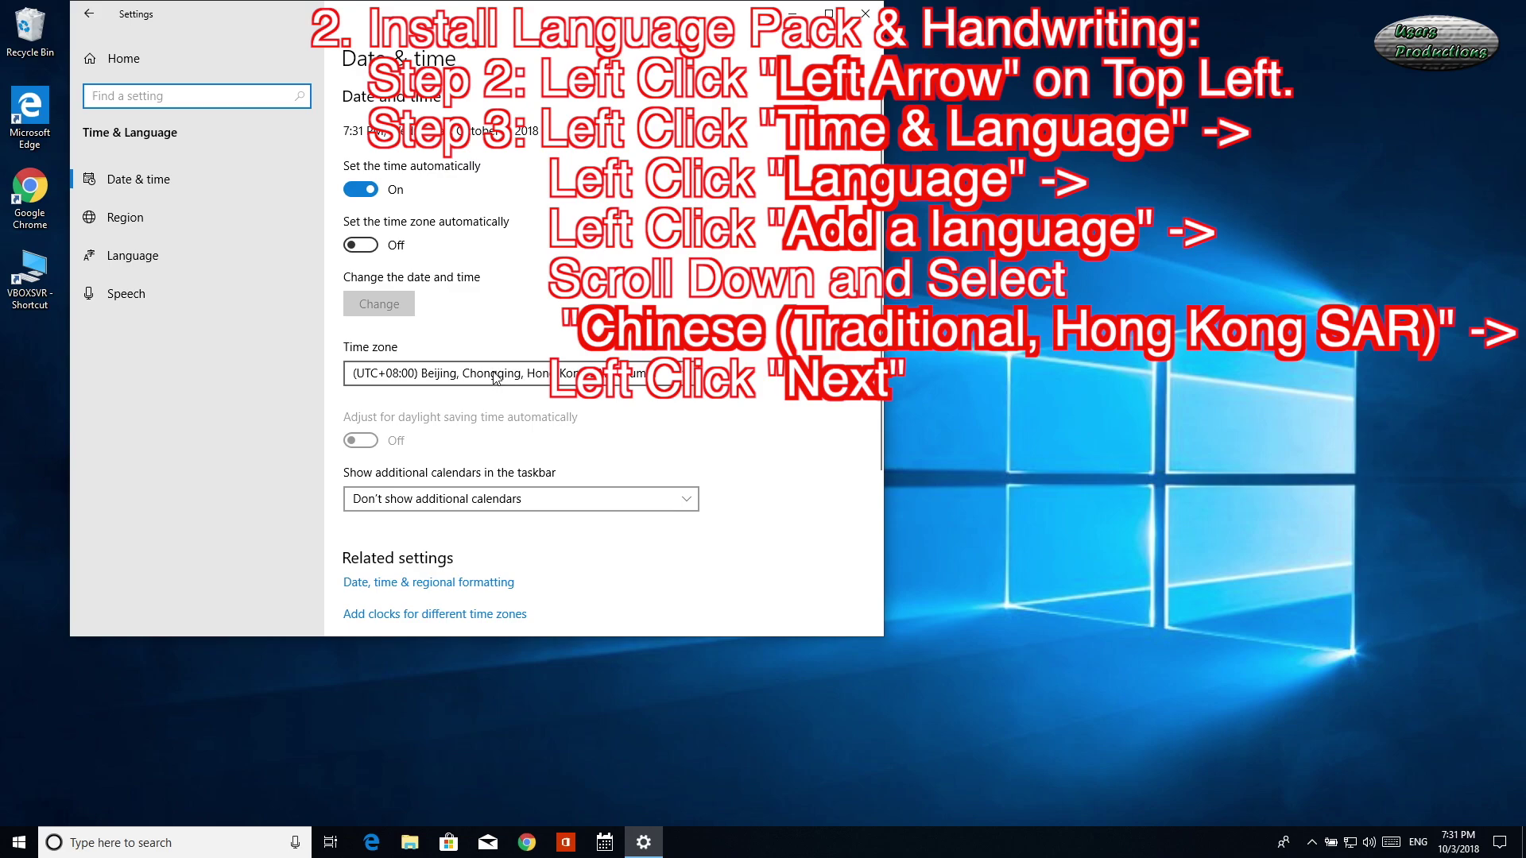
pyautogui.scroll(-3, 497, 373)
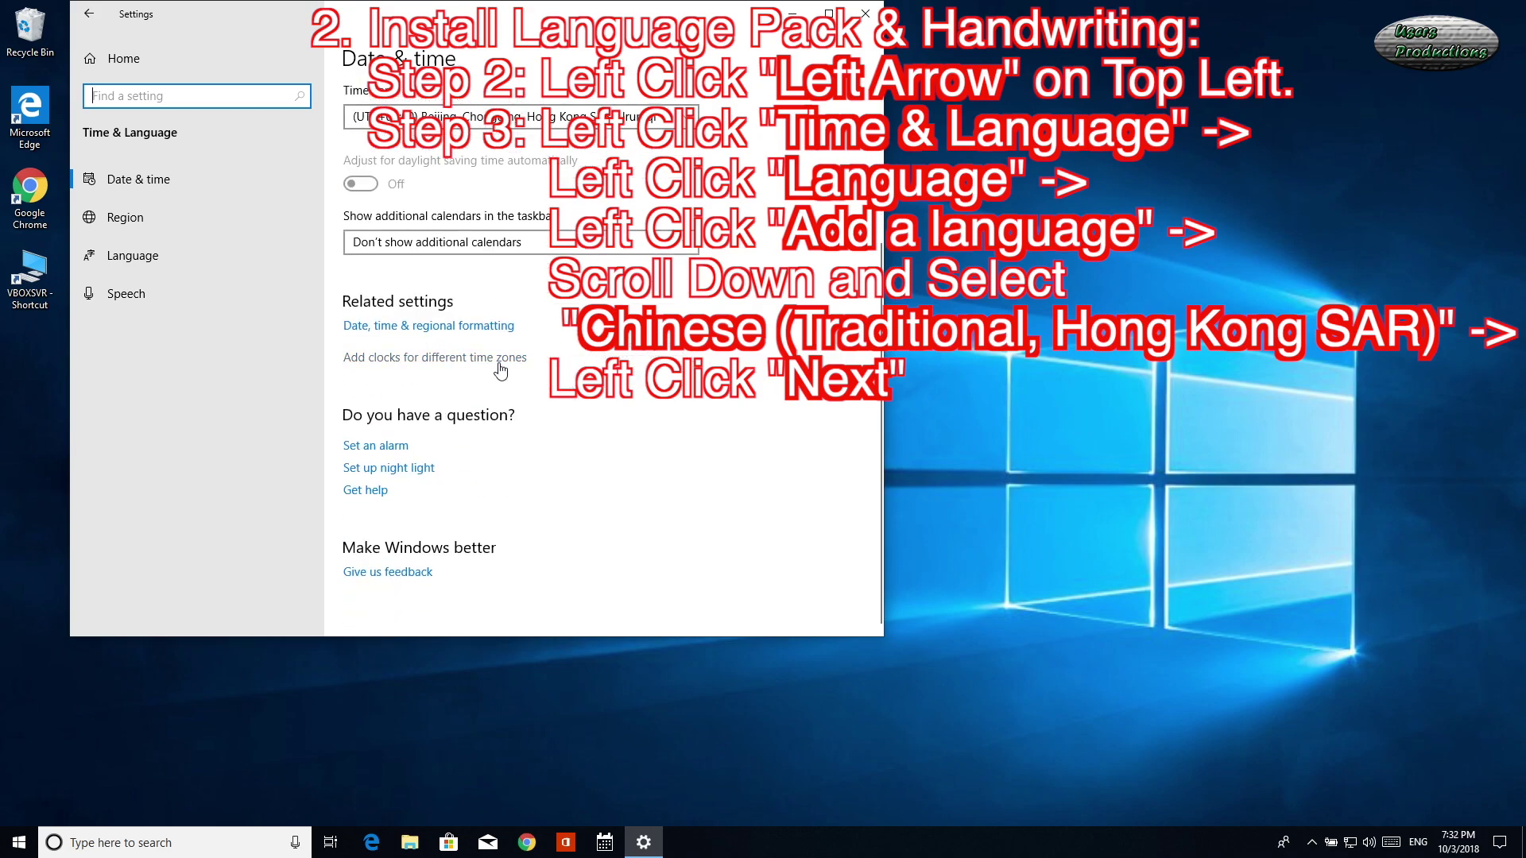
pyautogui.scroll(3, 500, 370)
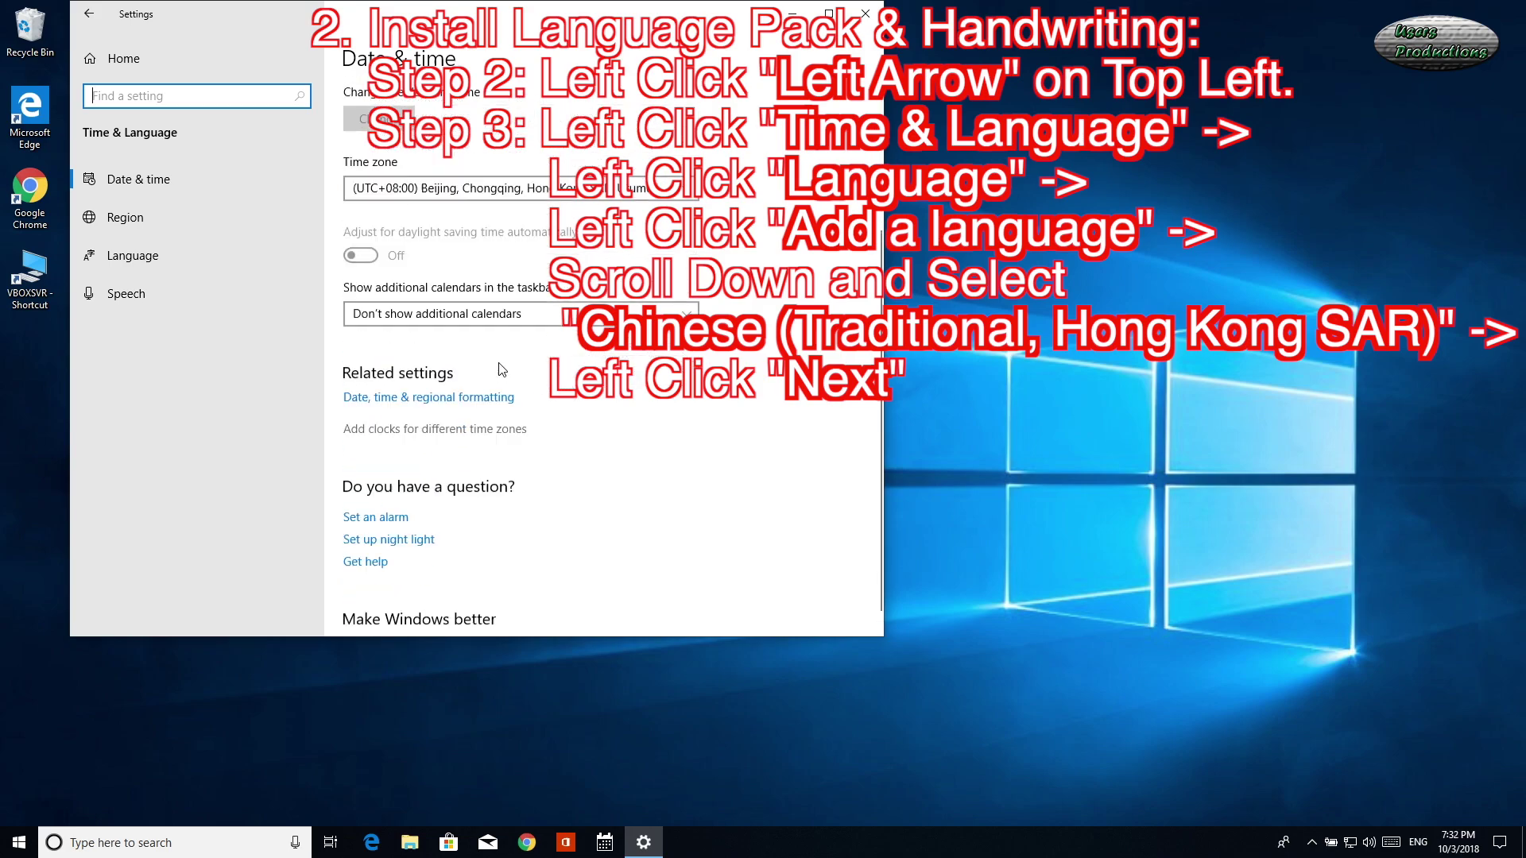
pyautogui.click(141, 263)
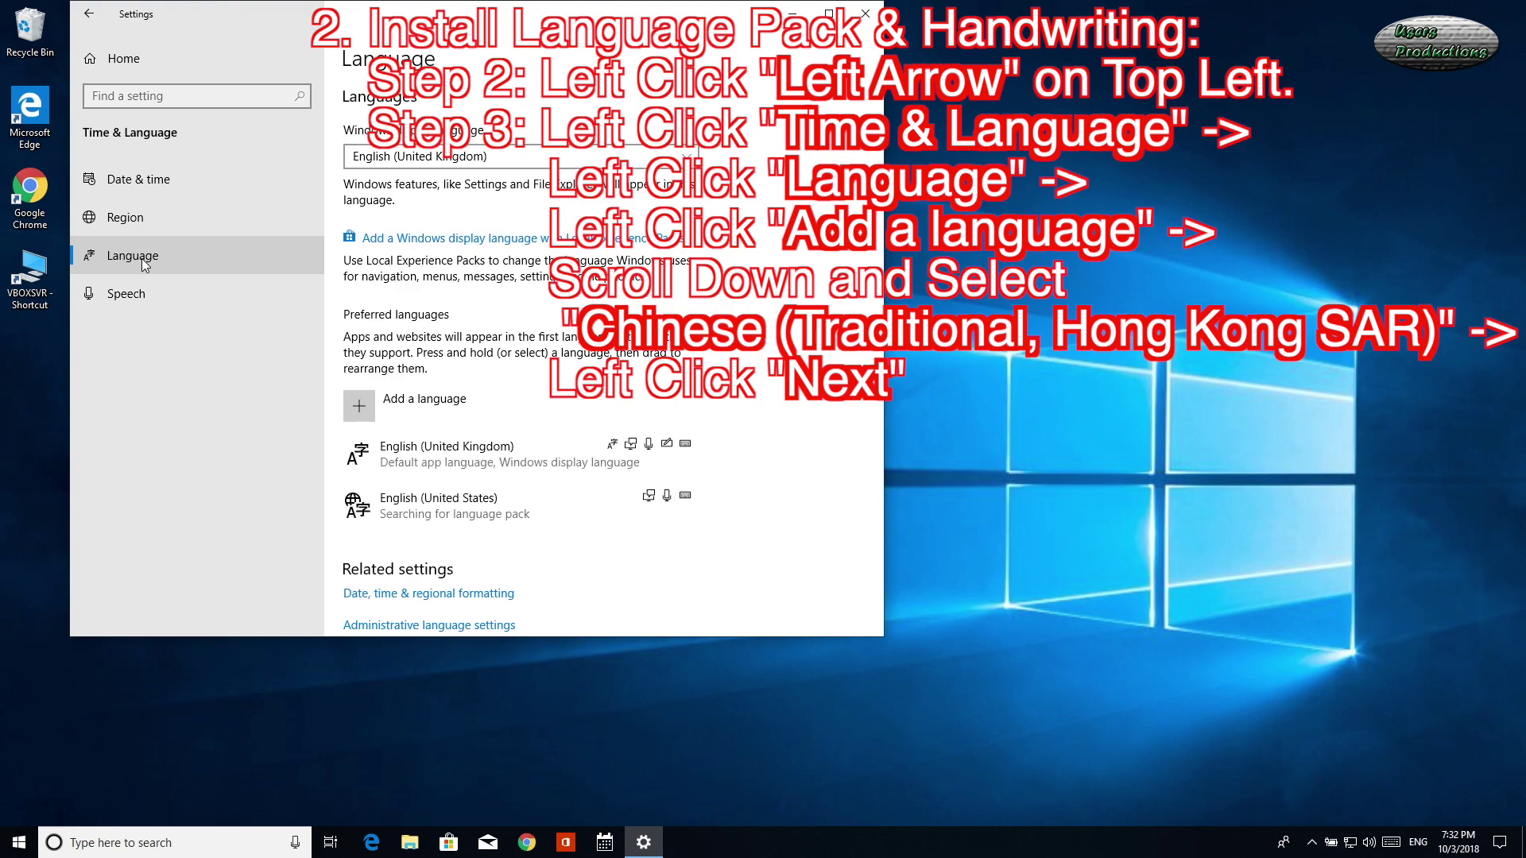
# Pick Chinese (Traditional, Hong Kong SAR) in the add-language list and continue to its features
pyautogui.click(359, 406)
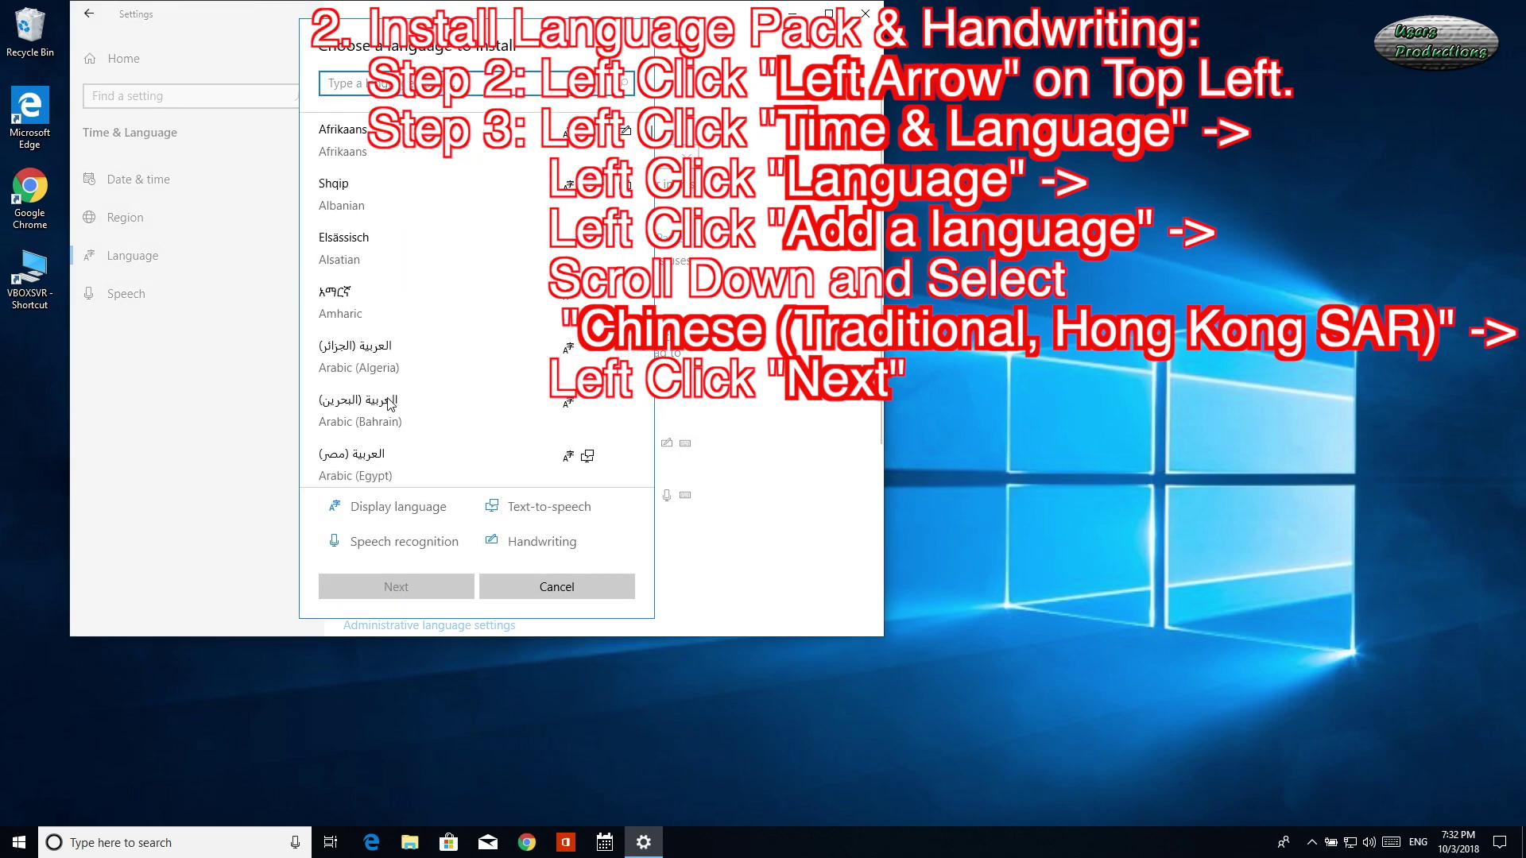
pyautogui.scroll(-7, 407, 325)
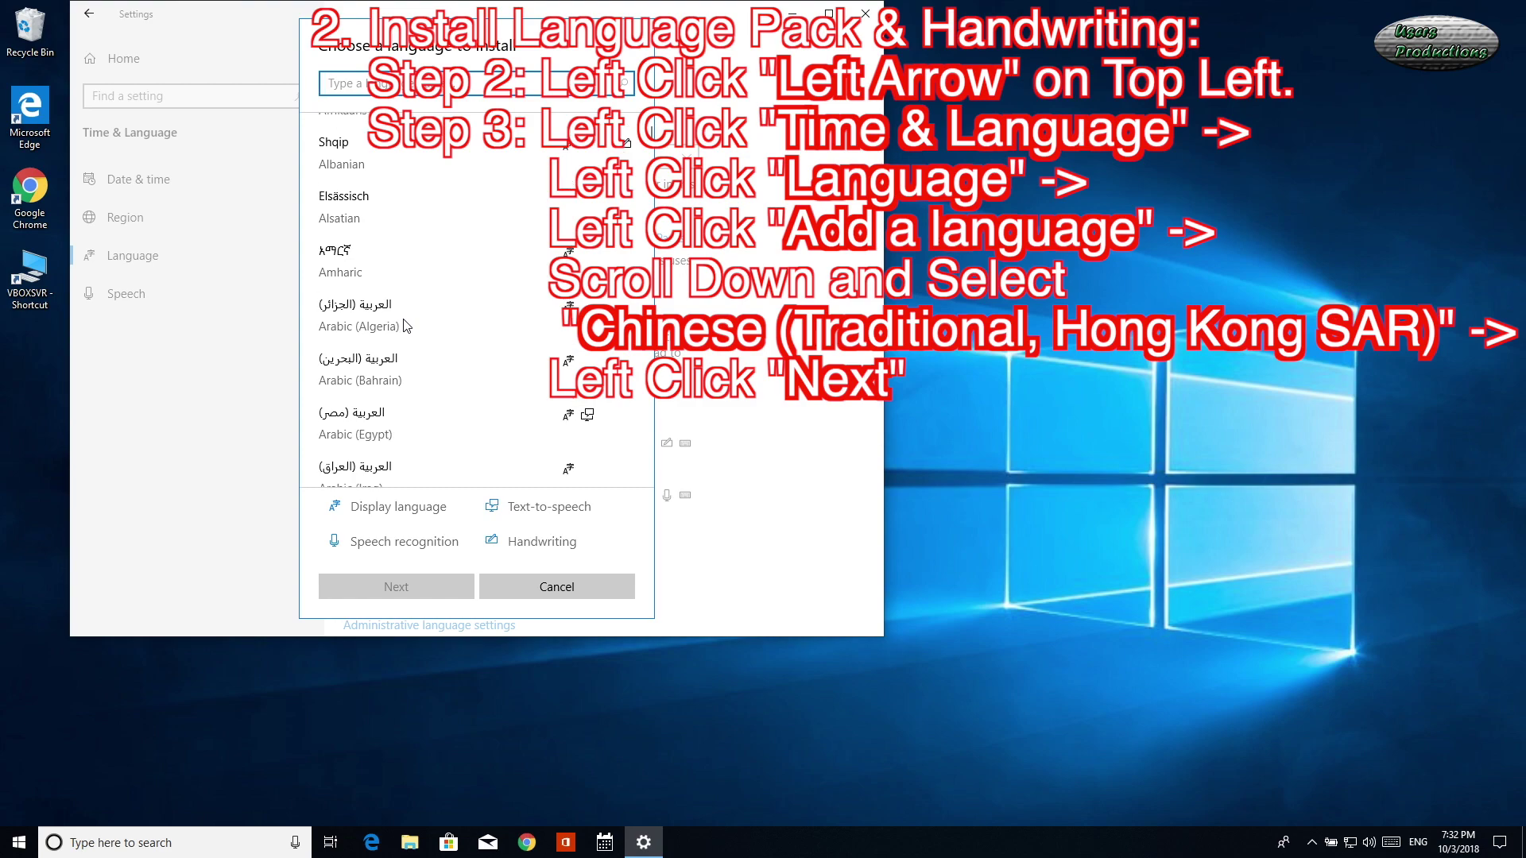
pyautogui.scroll(-8, 407, 325)
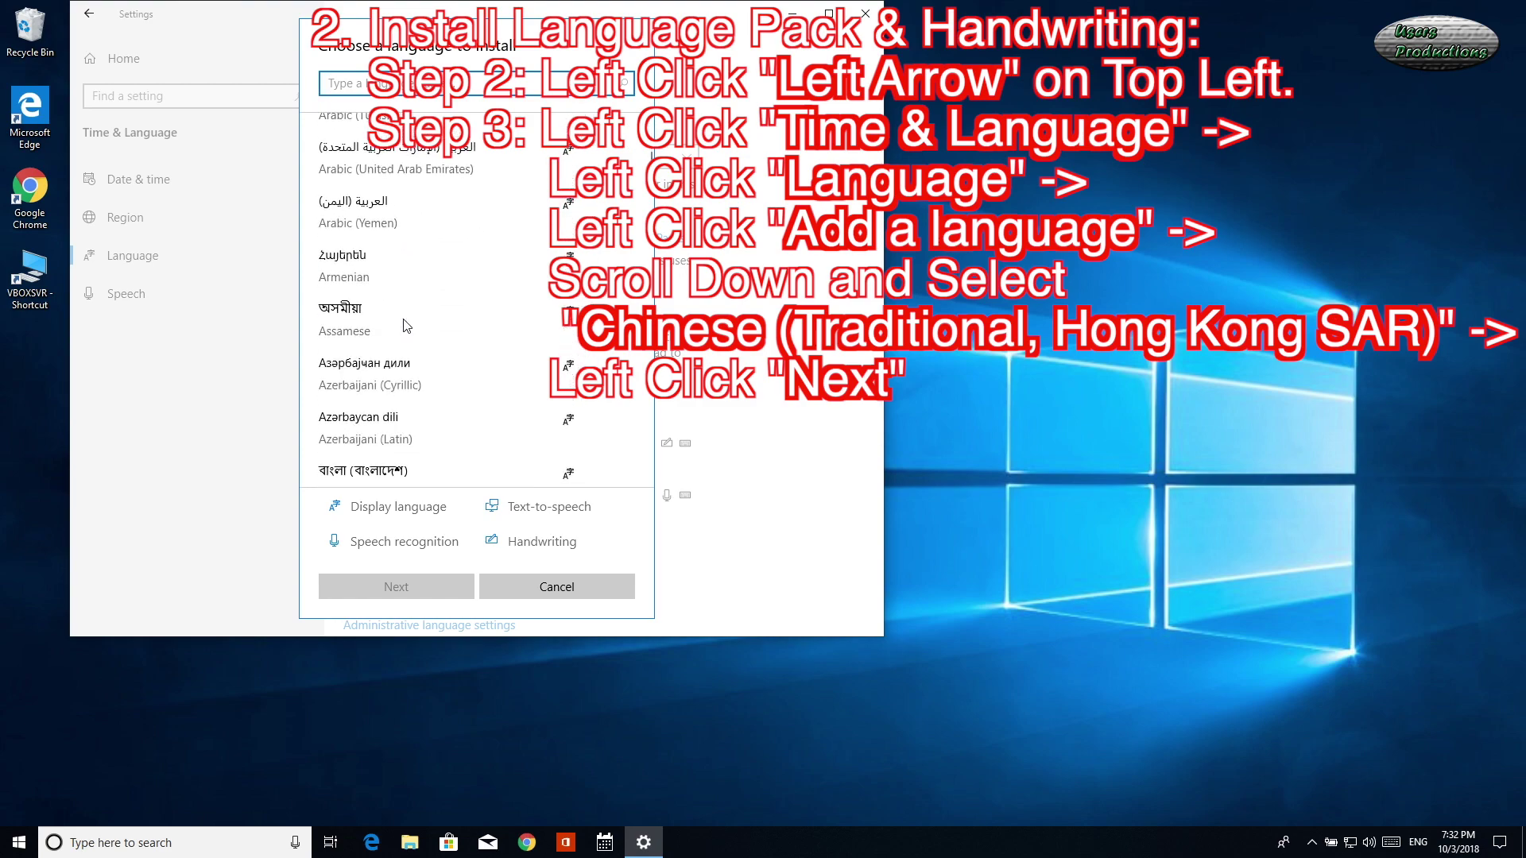
pyautogui.scroll(-3, 407, 325)
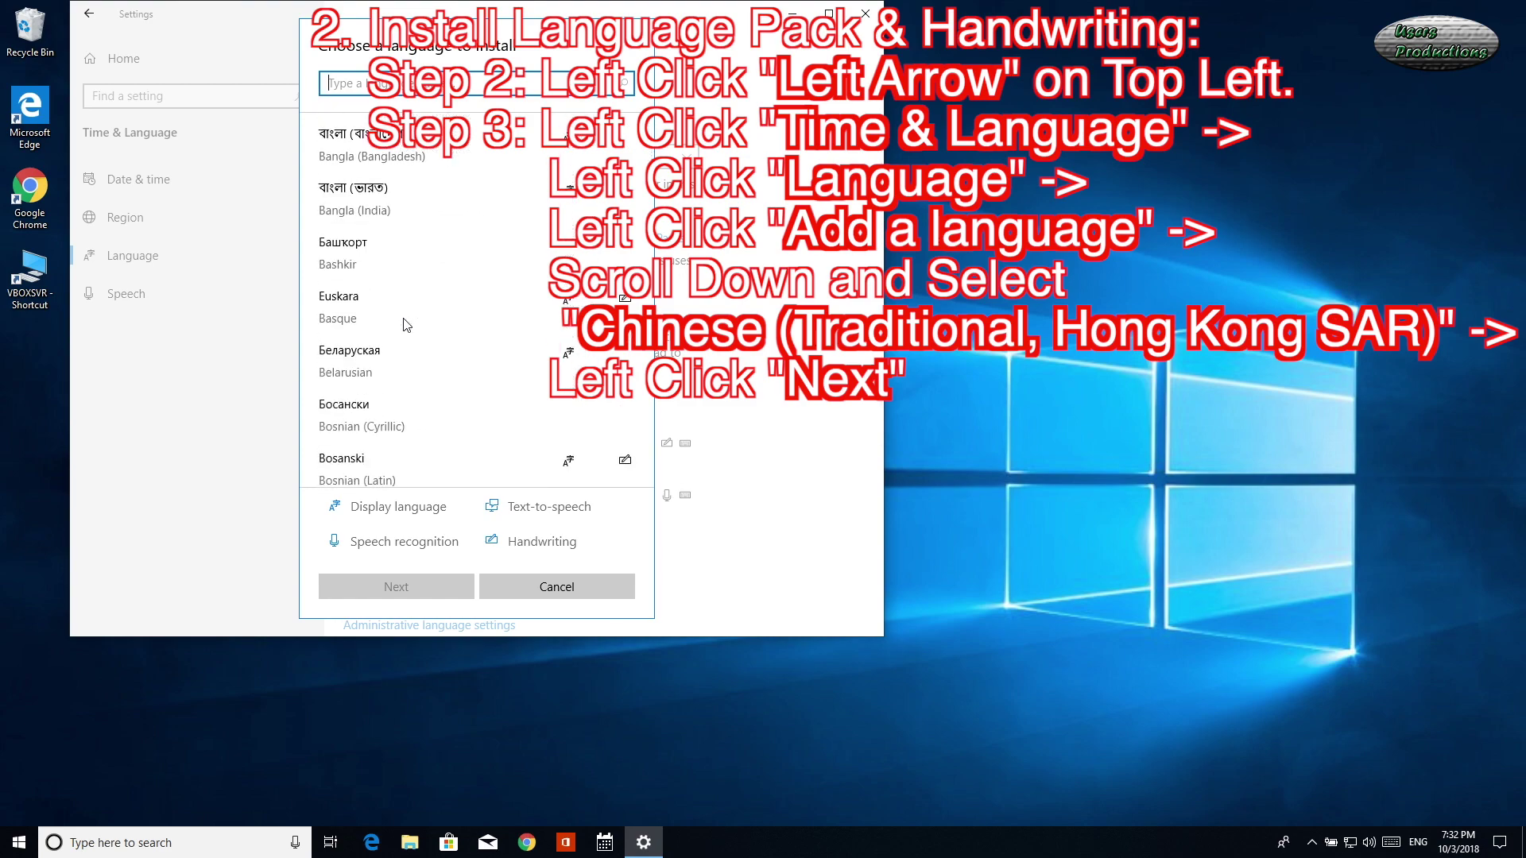
pyautogui.scroll(2, 407, 325)
pyautogui.scroll(-3, 407, 325)
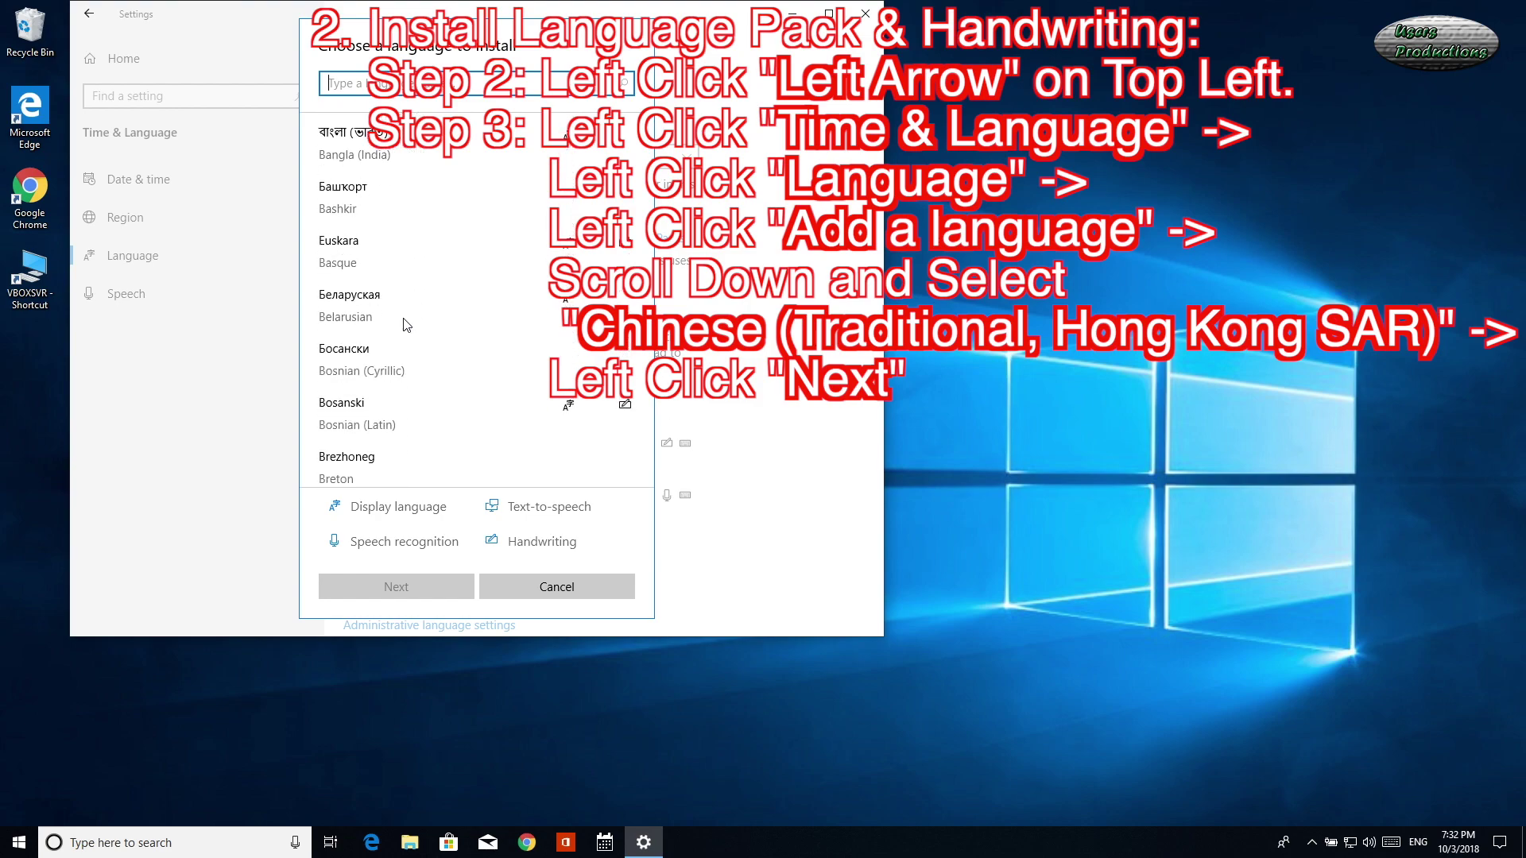
pyautogui.scroll(-3, 407, 325)
pyautogui.scroll(-3, 407, 325)
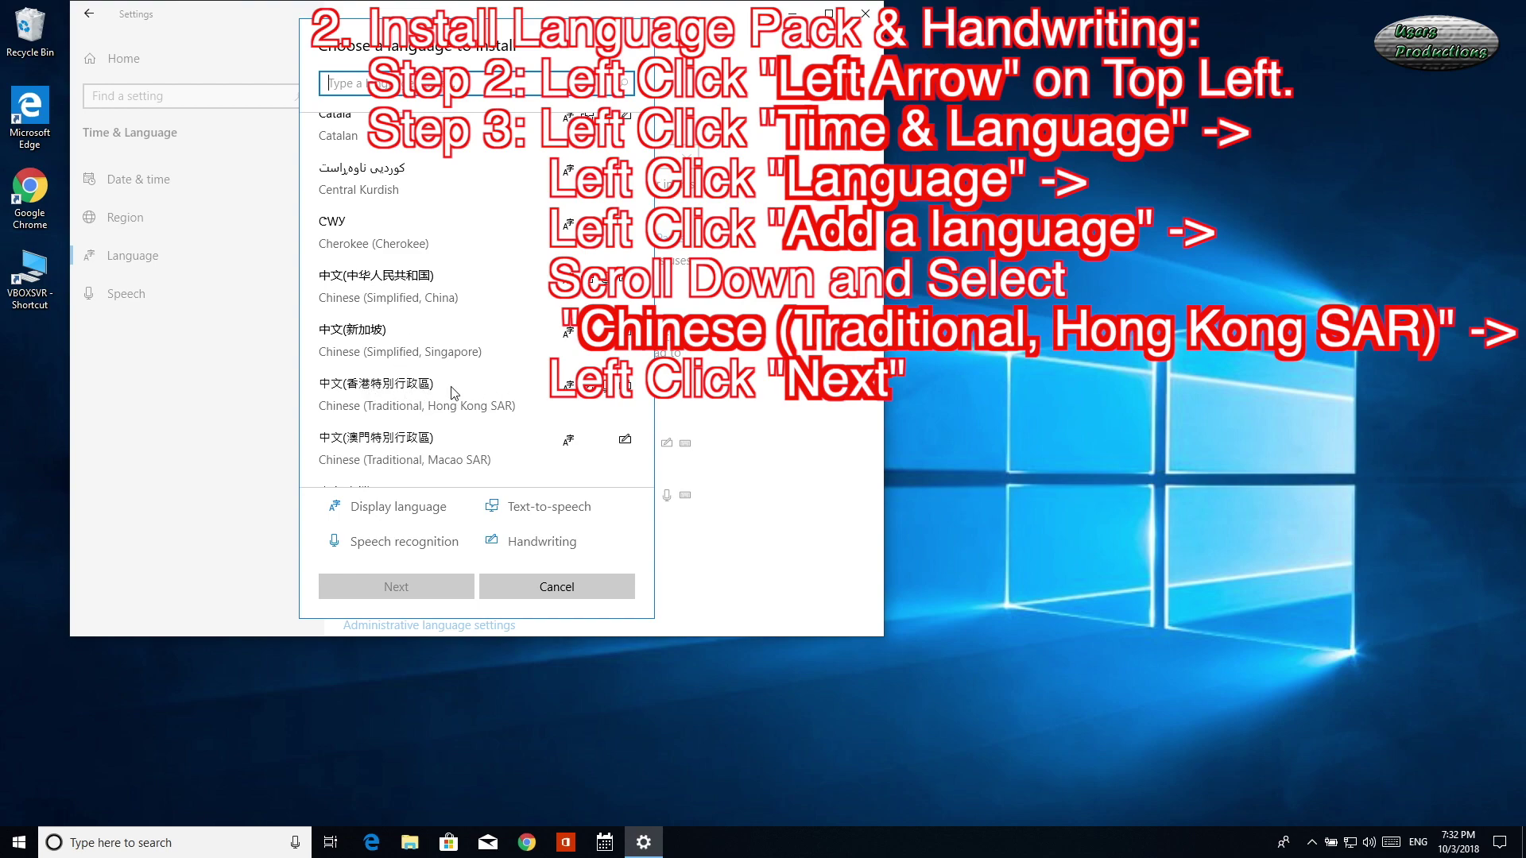
pyautogui.click(401, 390)
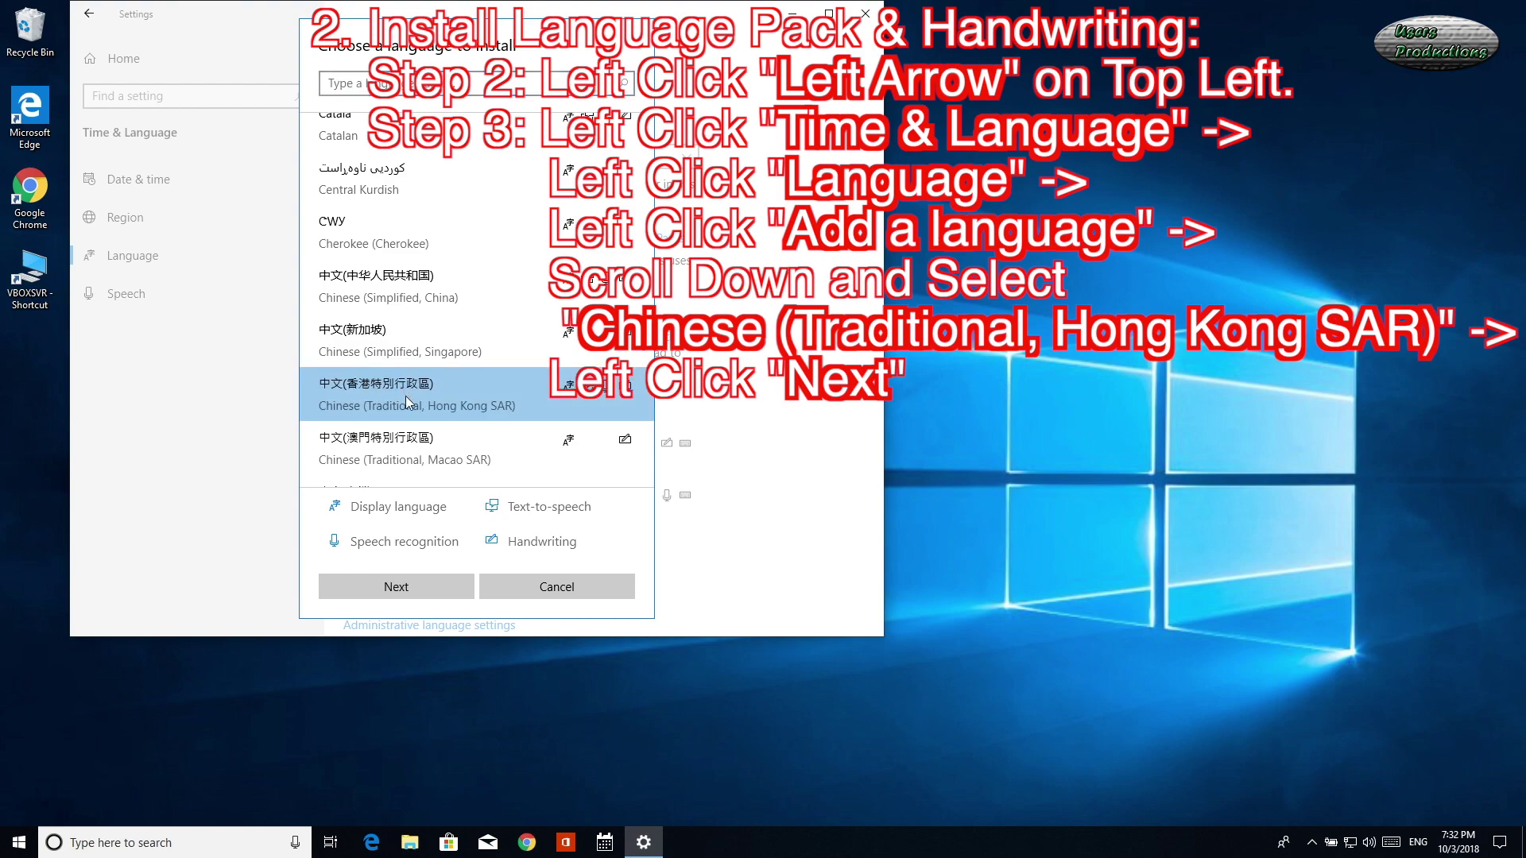
pyautogui.click(395, 587)
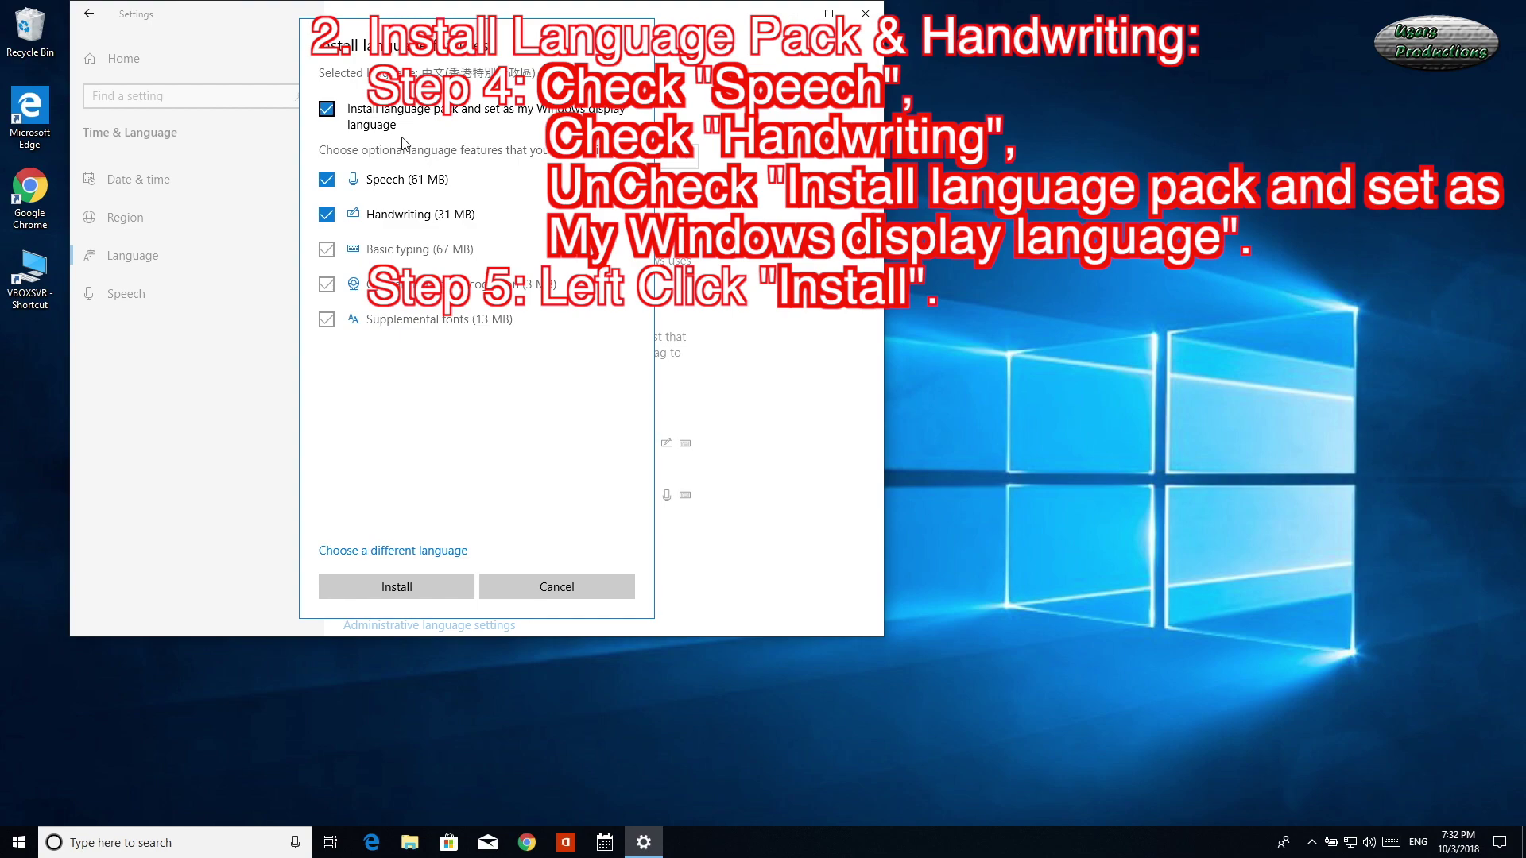
# Install Chinese (Hong Kong SAR) with Speech and Handwriting, keeping English as the display language
pyautogui.click(326, 110)
pyautogui.click(434, 597)
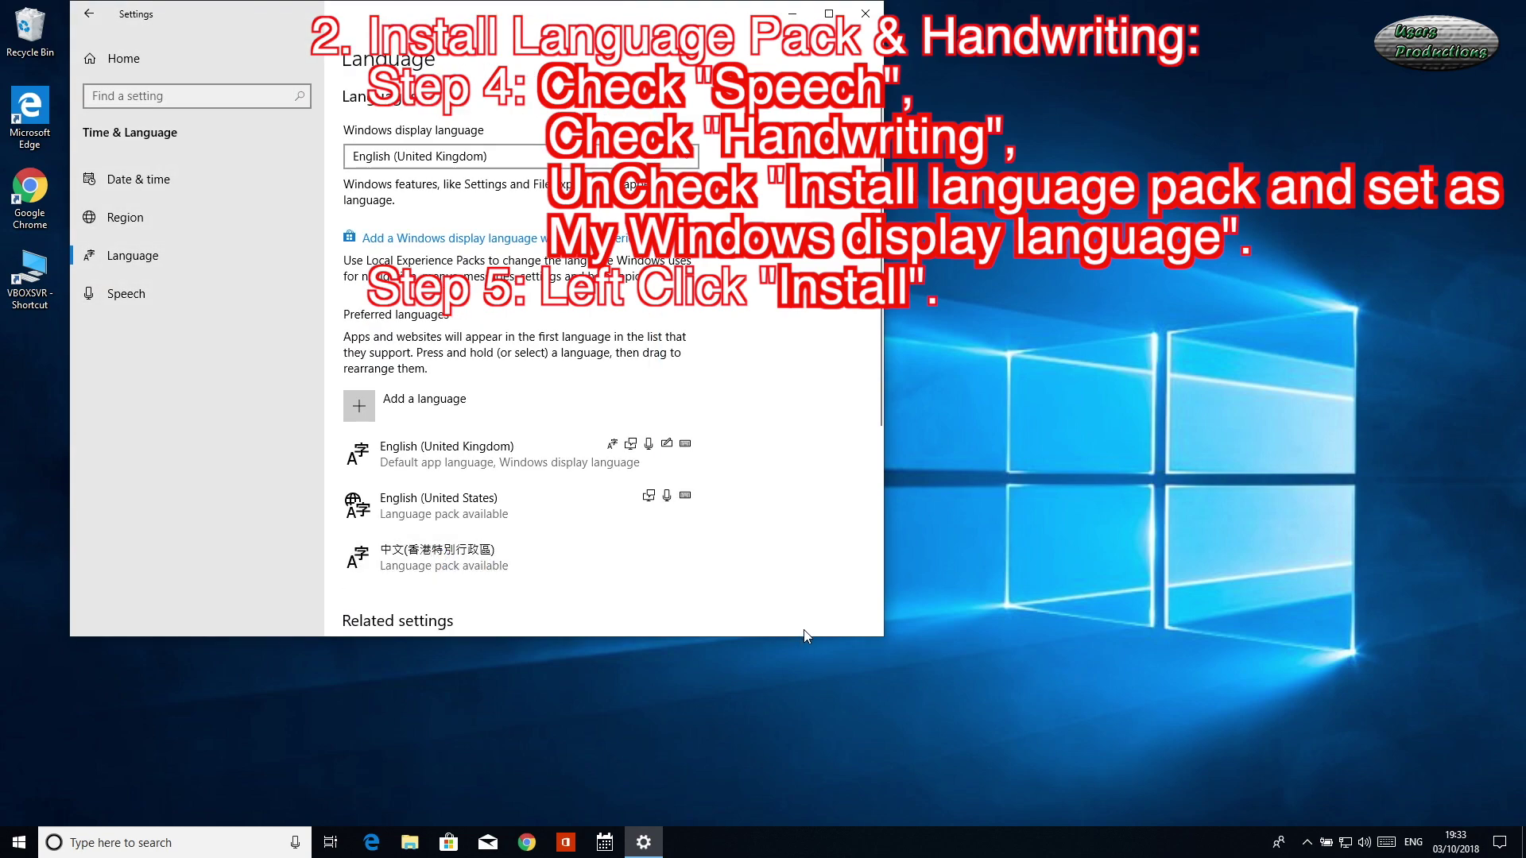
# Stretch the Settings window taller and expand the Chinese (Hong Kong SAR) language entry
pyautogui.moveTo(814, 637); pyautogui.dragTo(806, 770)
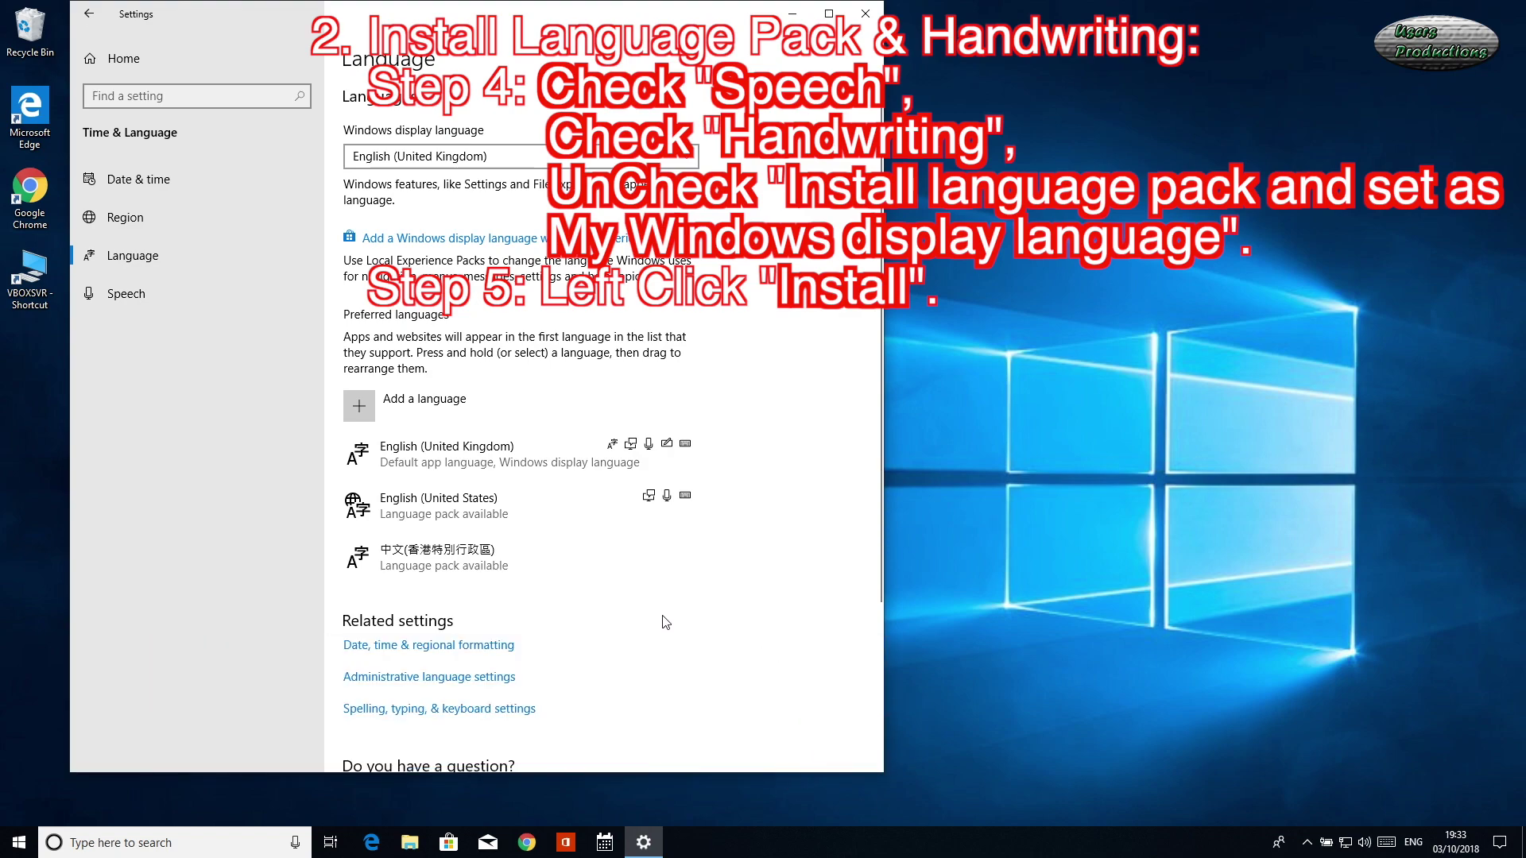
pyautogui.click(459, 564)
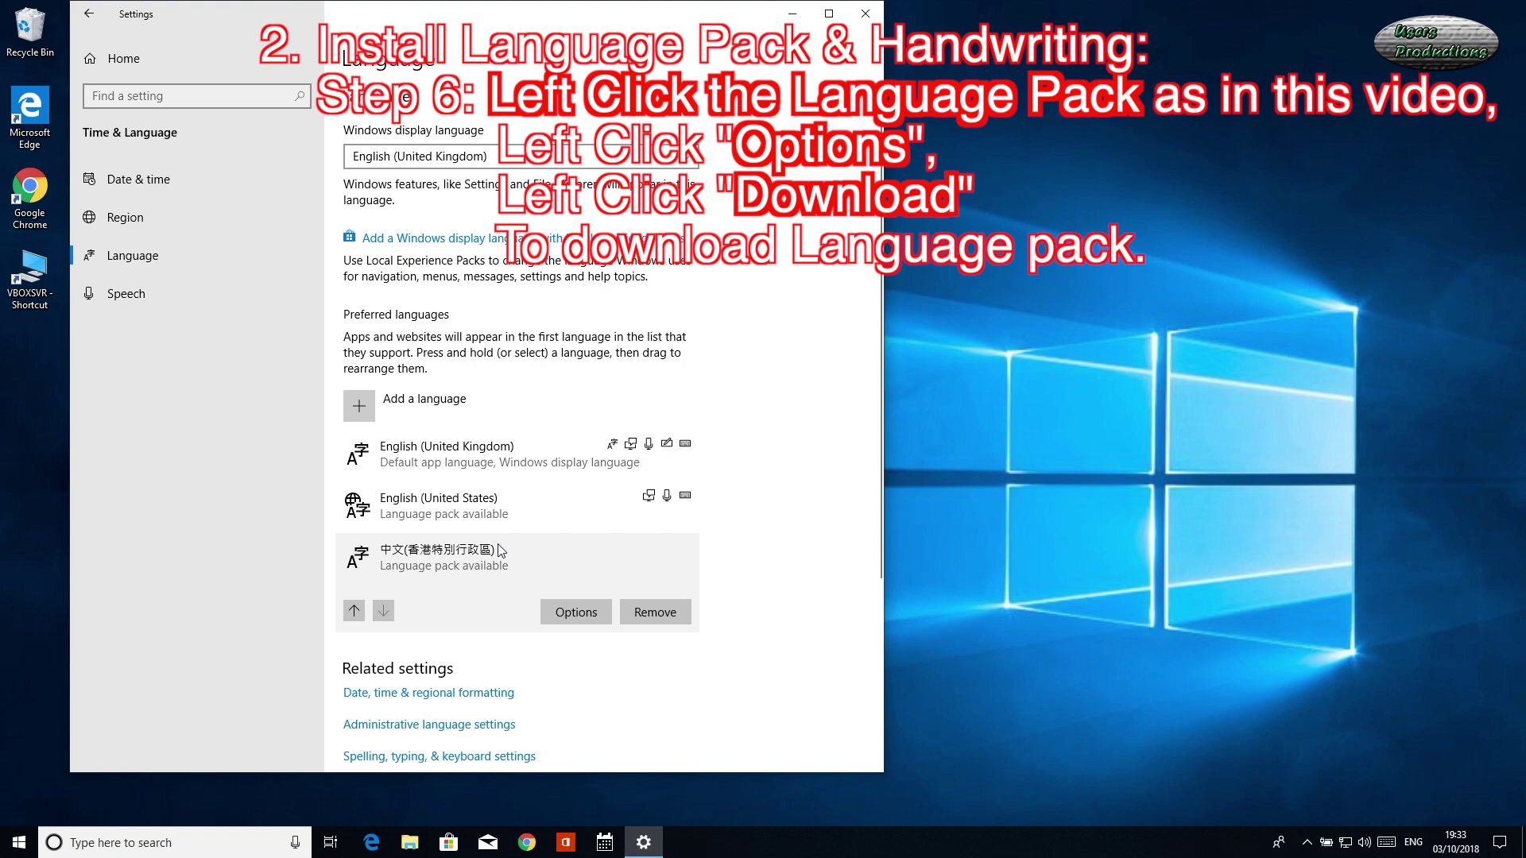
# Download the Chinese (Traditional, Hong Kong SAR) language pack from its language options page
pyautogui.click(571, 613)
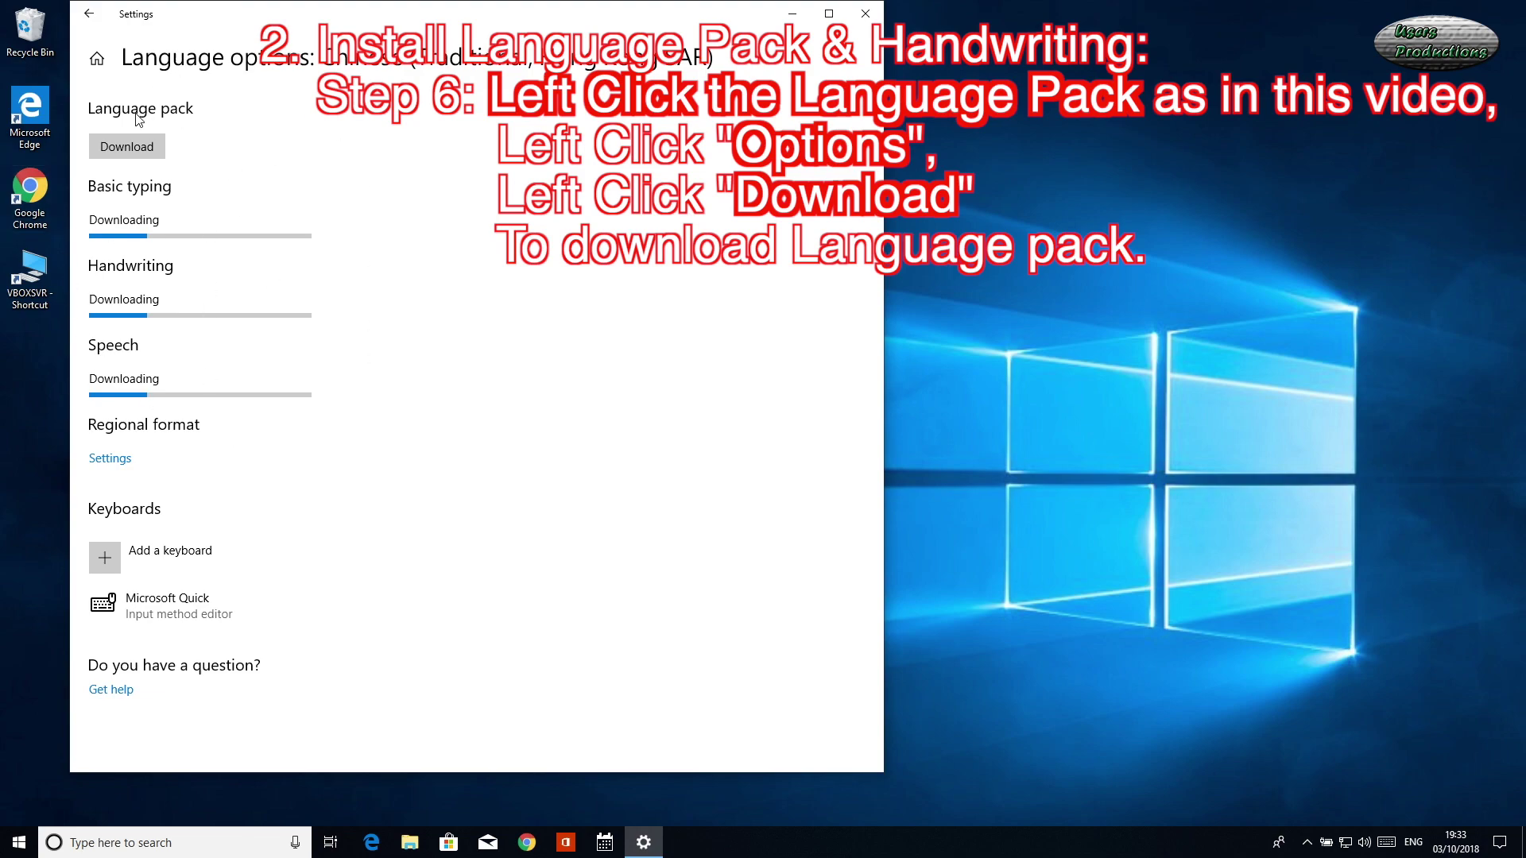
pyautogui.click(131, 147)
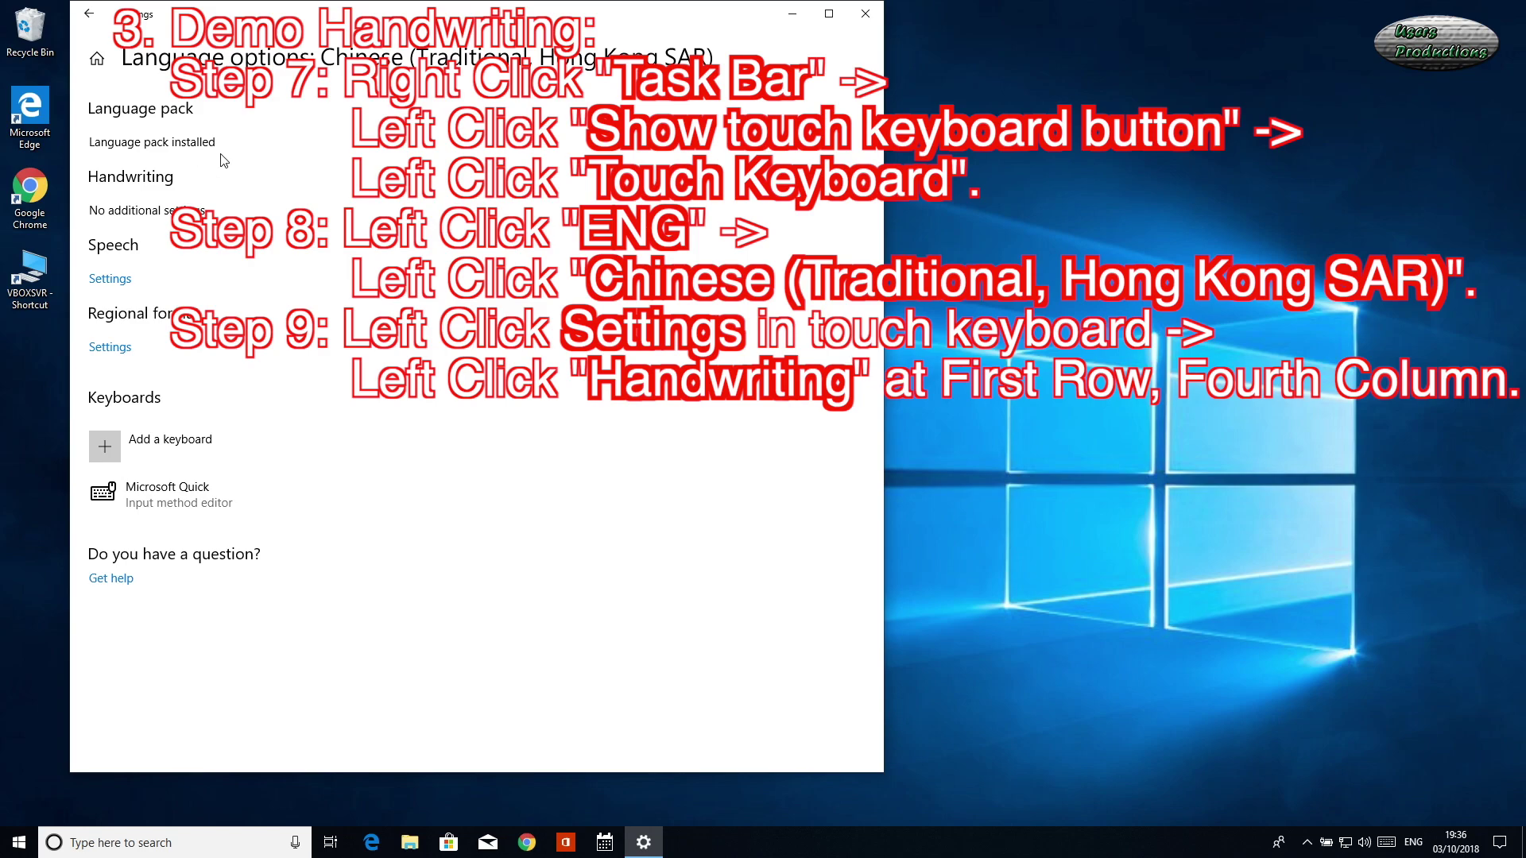
# Return to the Language page and expand the 中文(香港特別行政區) entry, now showing language pack installed
pyautogui.click(89, 16)
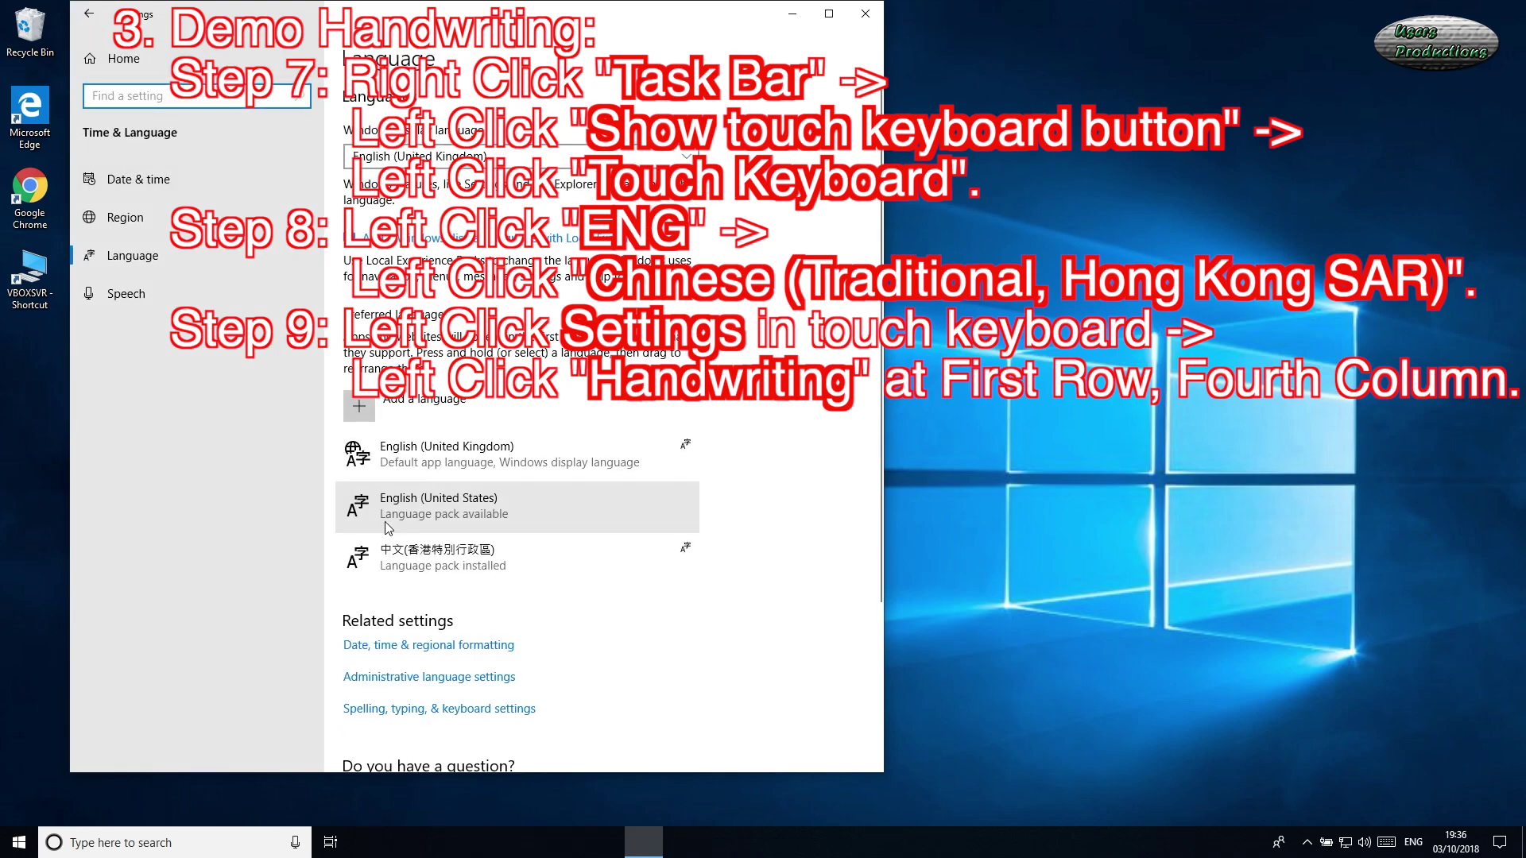
pyautogui.click(547, 559)
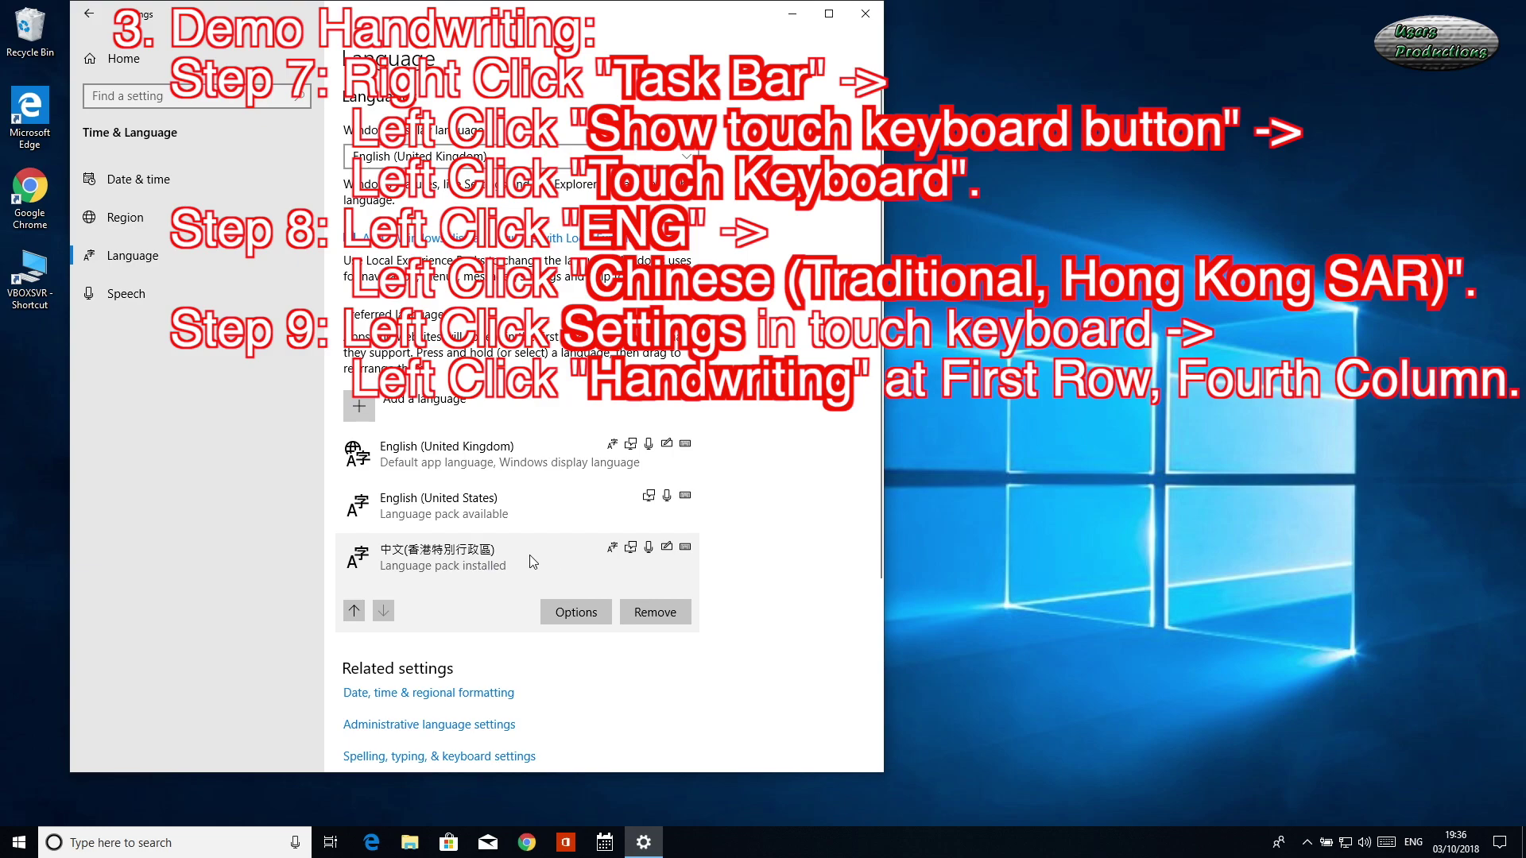
pyautogui.rightClick(1192, 851)
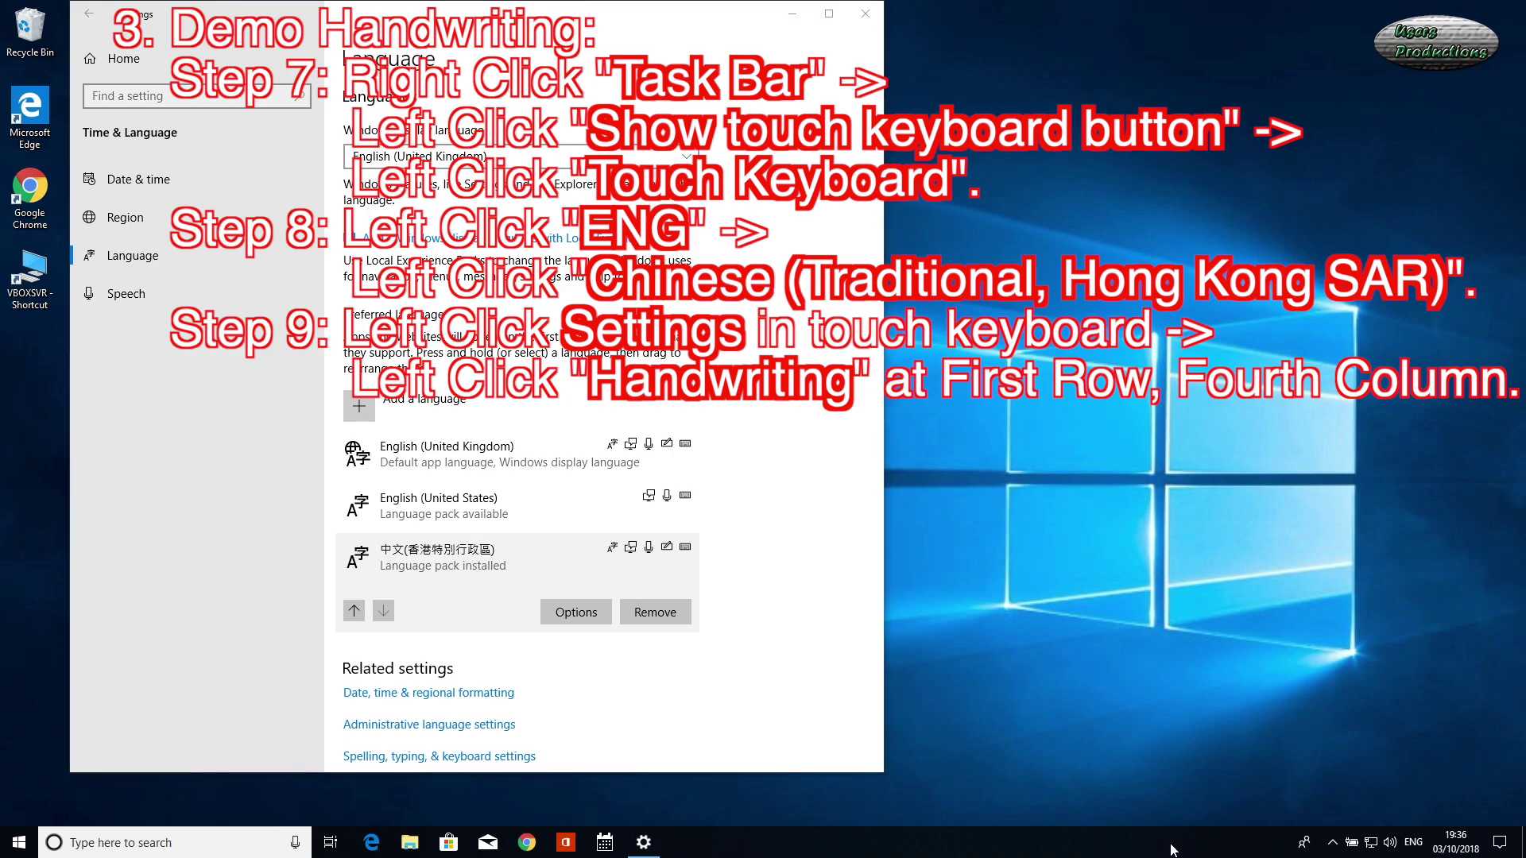
# Enable the taskbar's Show touch keyboard button and bring up the on-screen touch keyboard
pyautogui.rightClick(1245, 853)
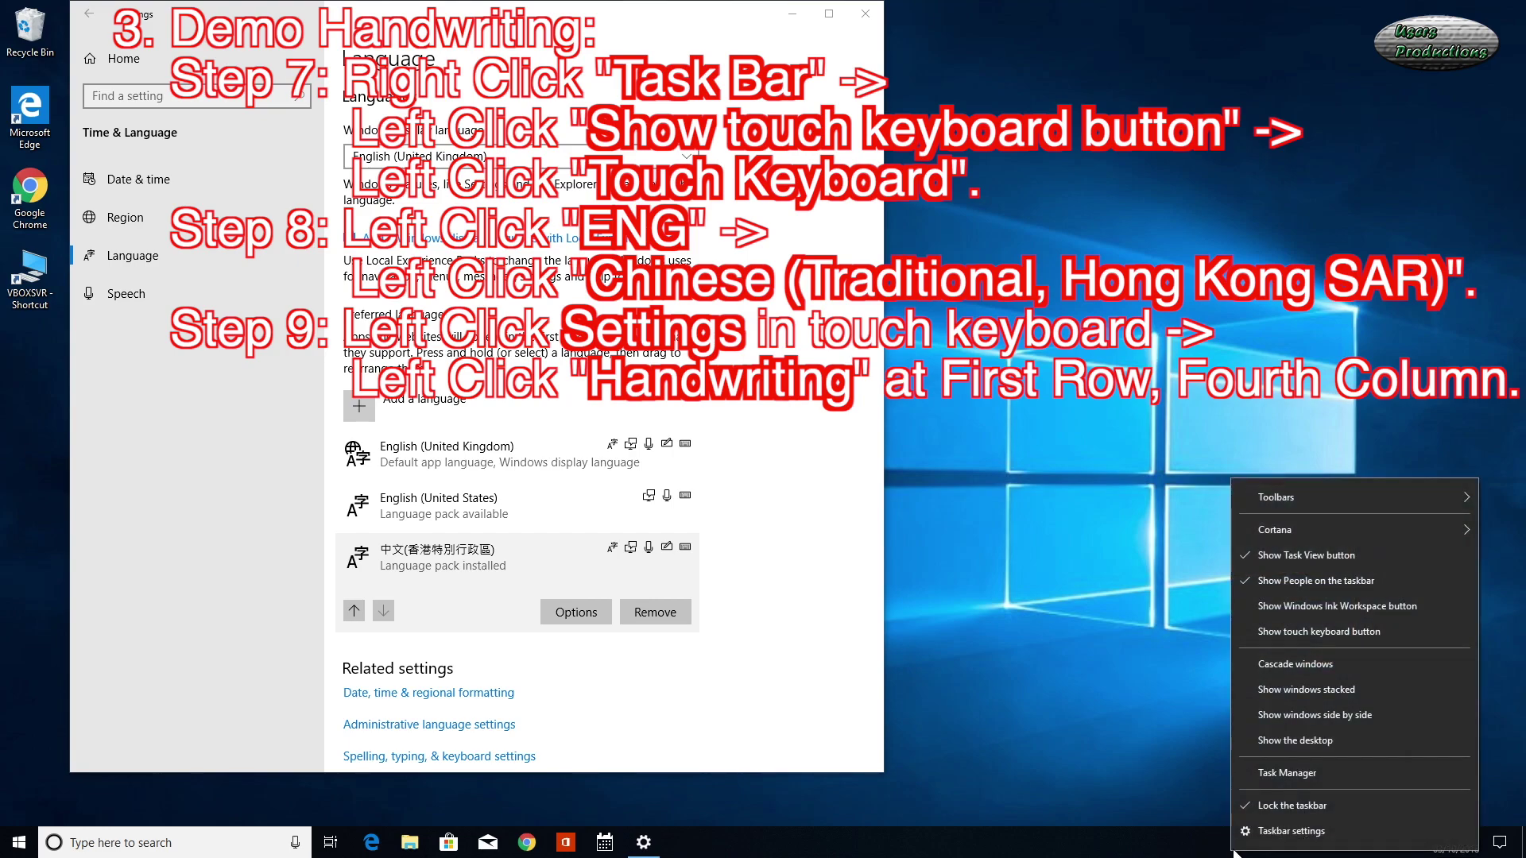
pyautogui.click(1344, 636)
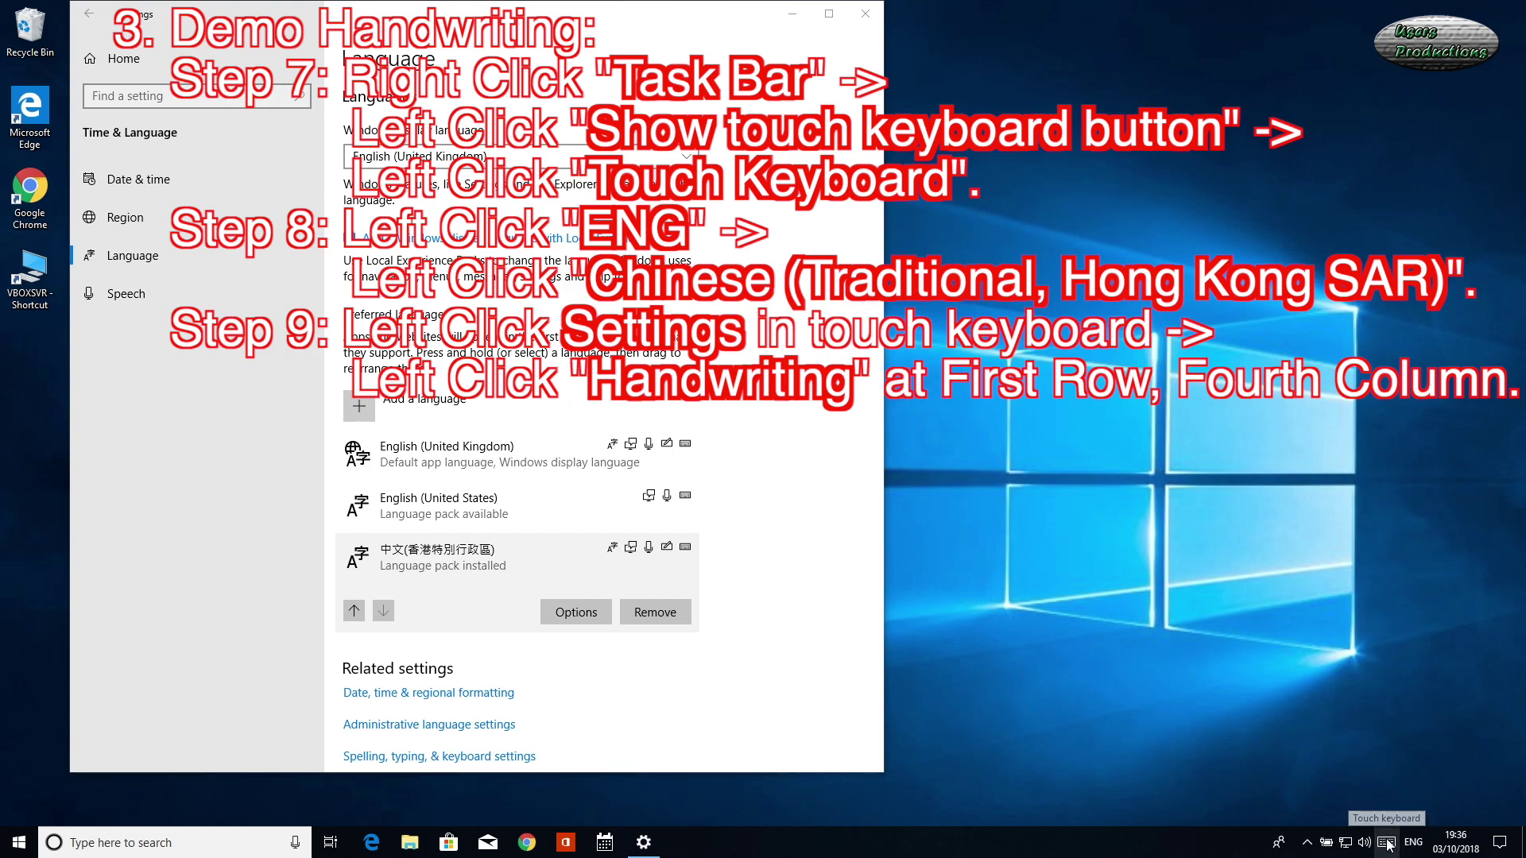
pyautogui.click(1387, 843)
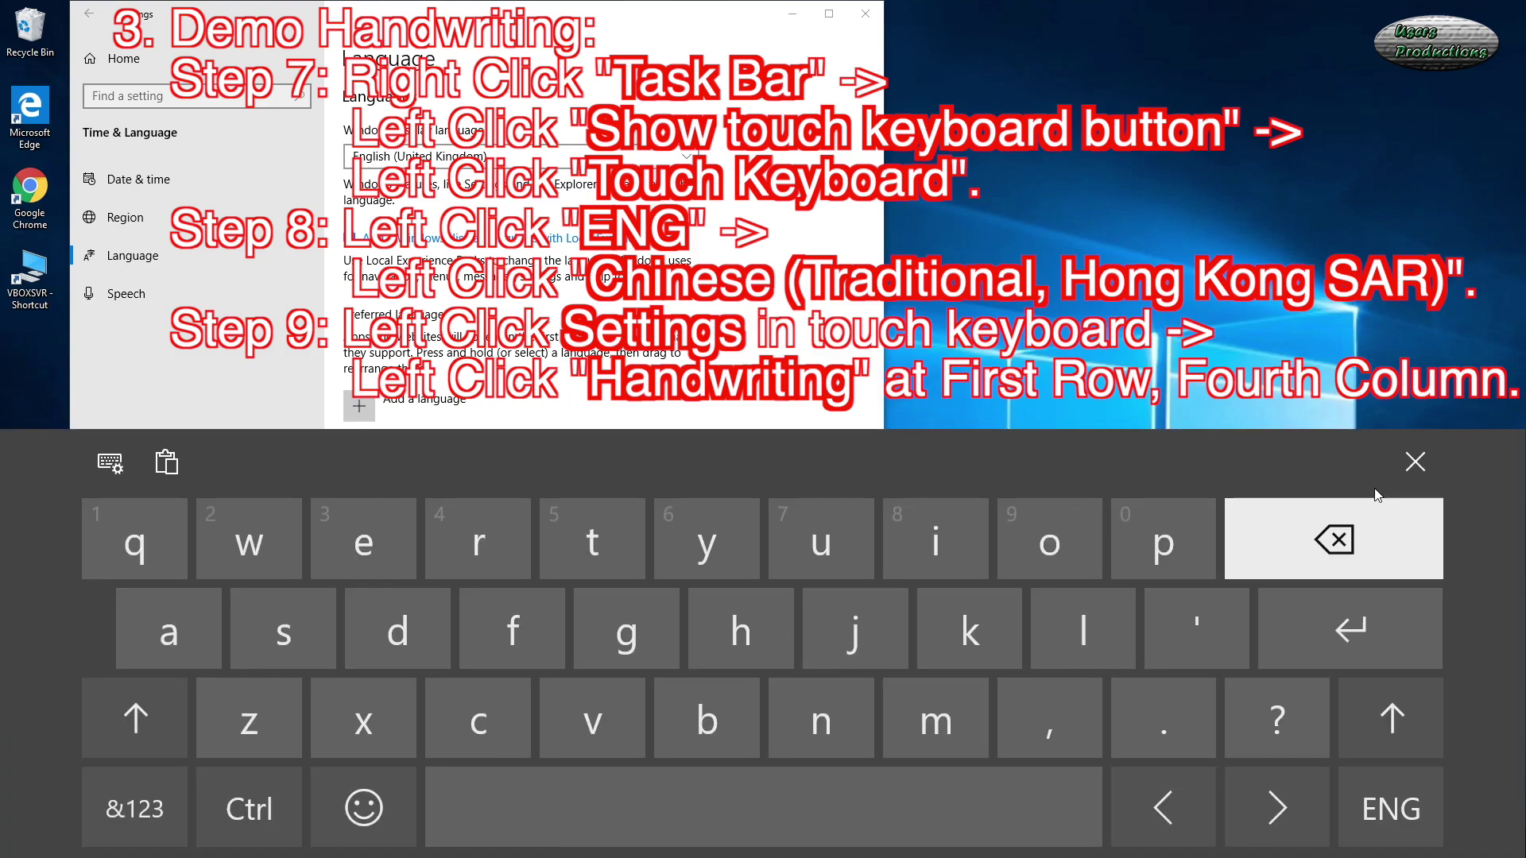
# Switch the touch keyboard from ENG to Chinese (Traditional, Hong Kong SAR) and view its layout options
pyautogui.click(1391, 809)
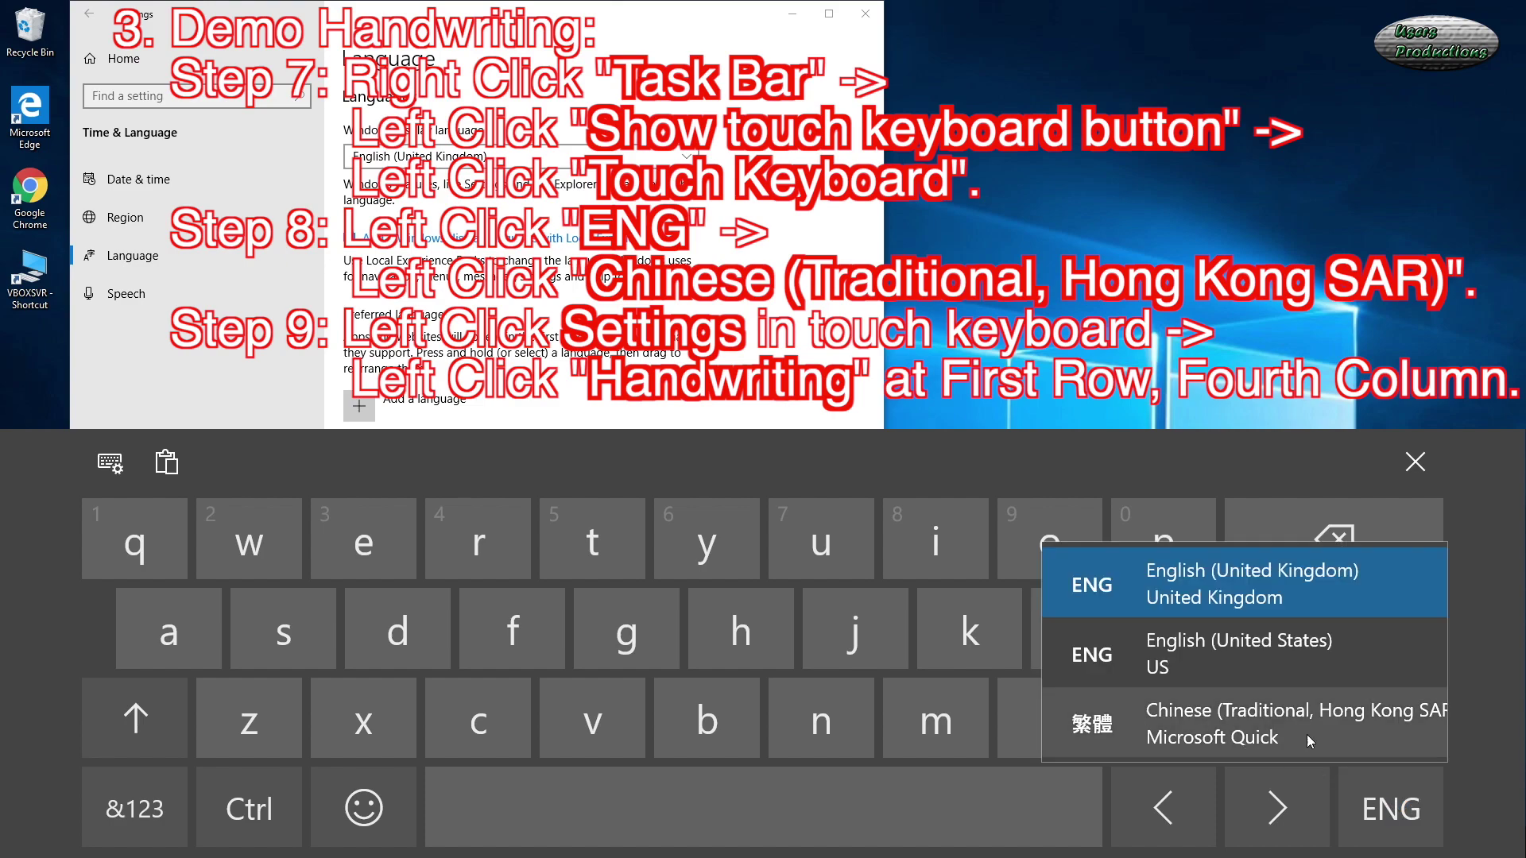
pyautogui.click(1228, 722)
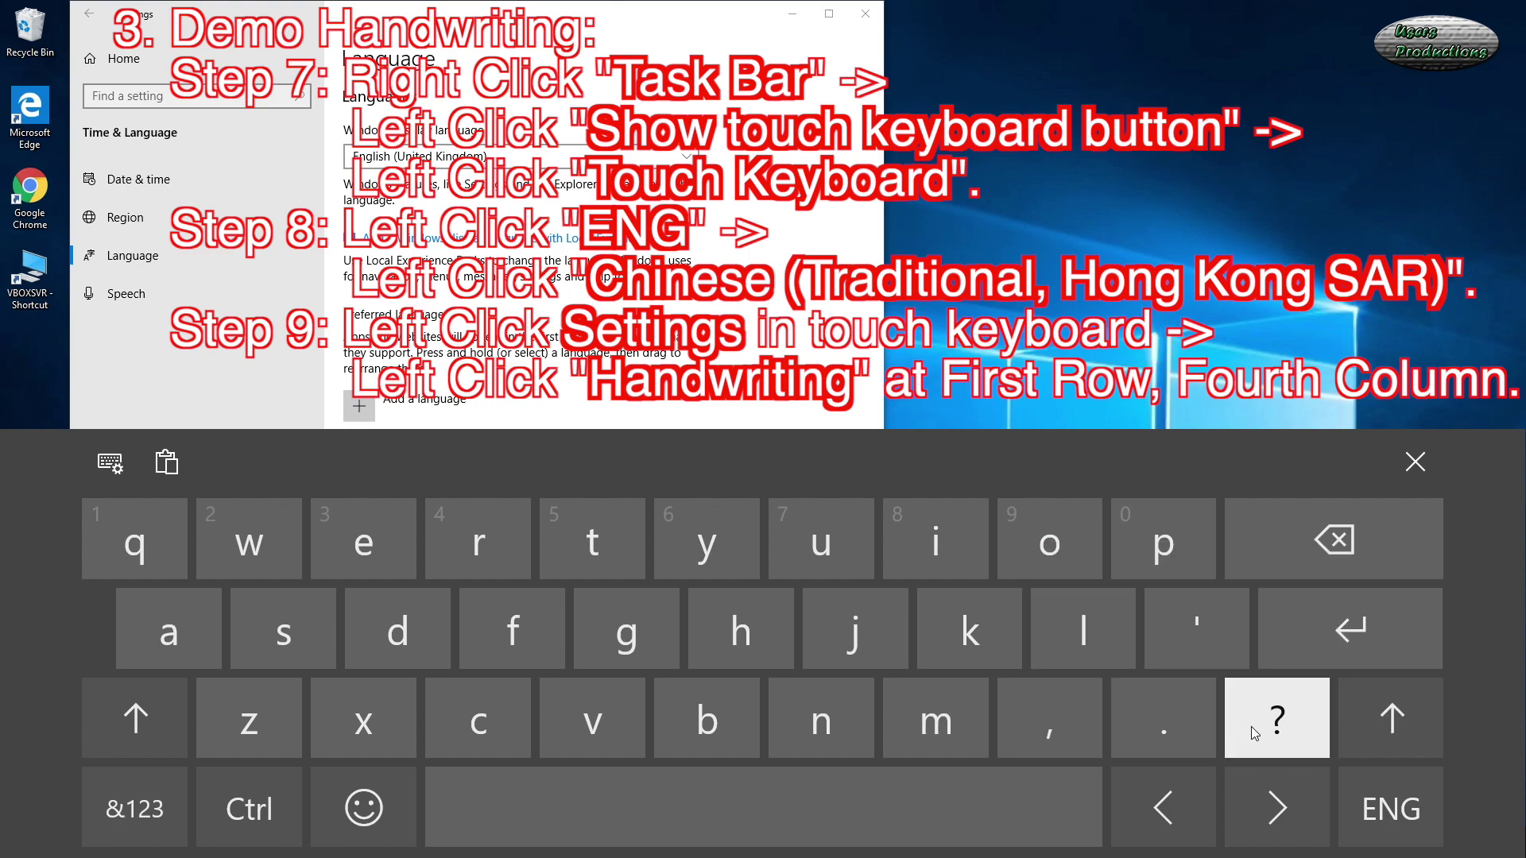
pyautogui.click(119, 465)
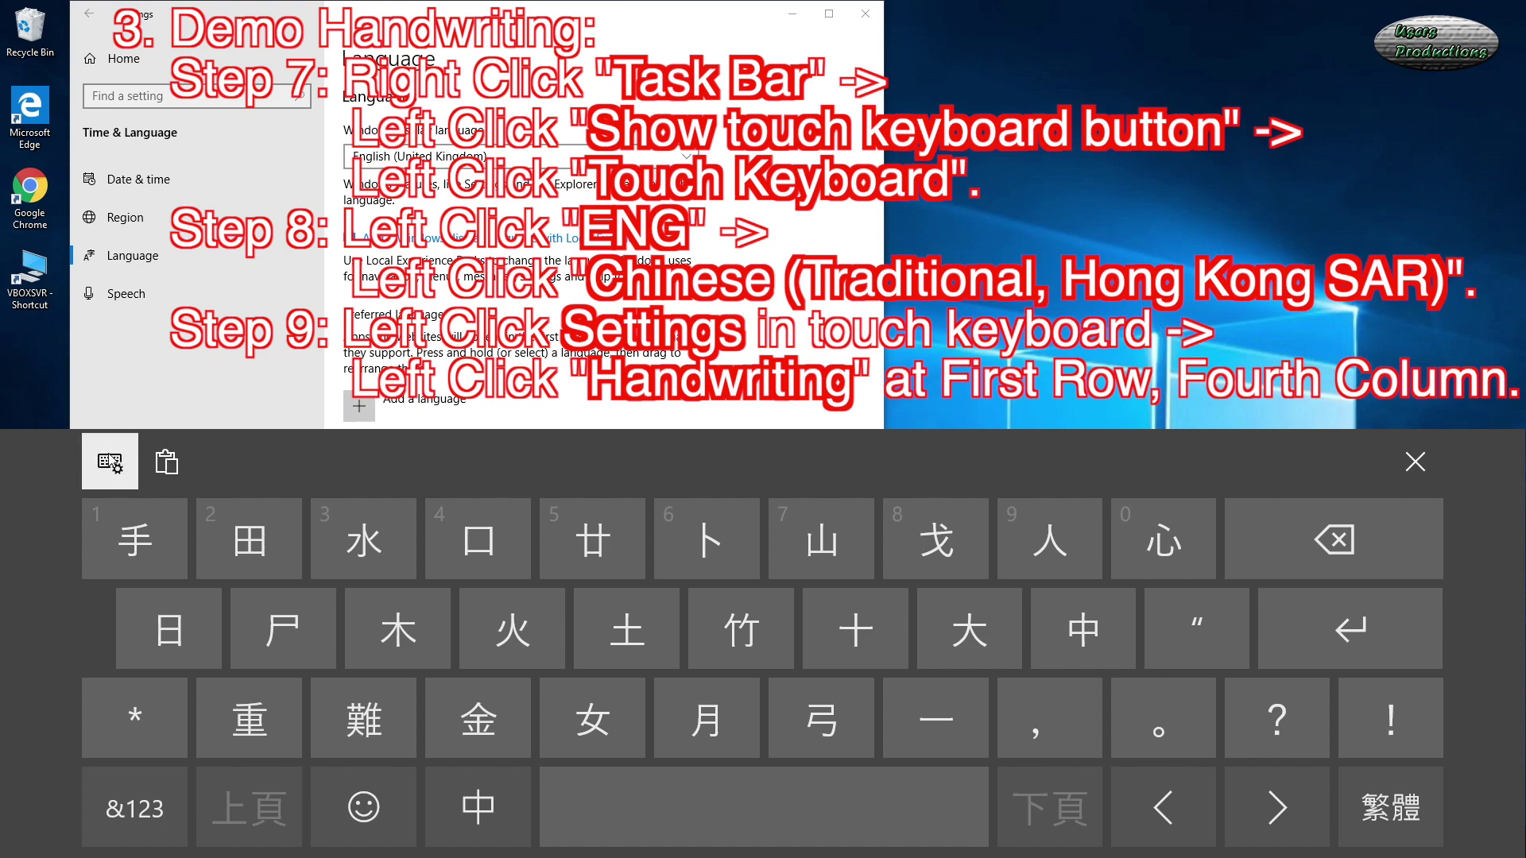
pyautogui.click(109, 462)
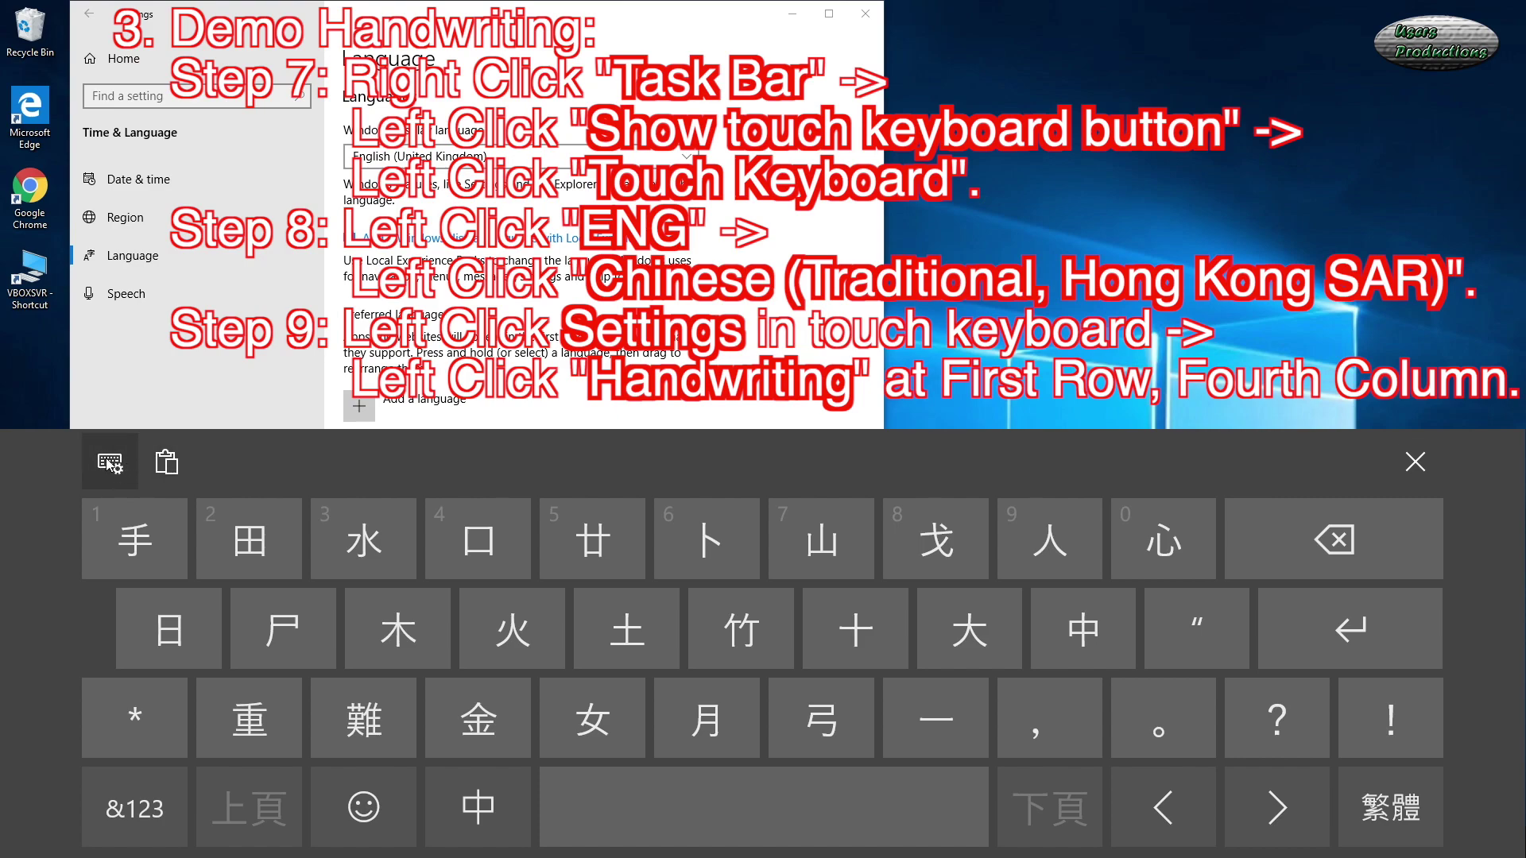
# Switch the touch keyboard layout to the Handwriting pad
pyautogui.click(112, 464)
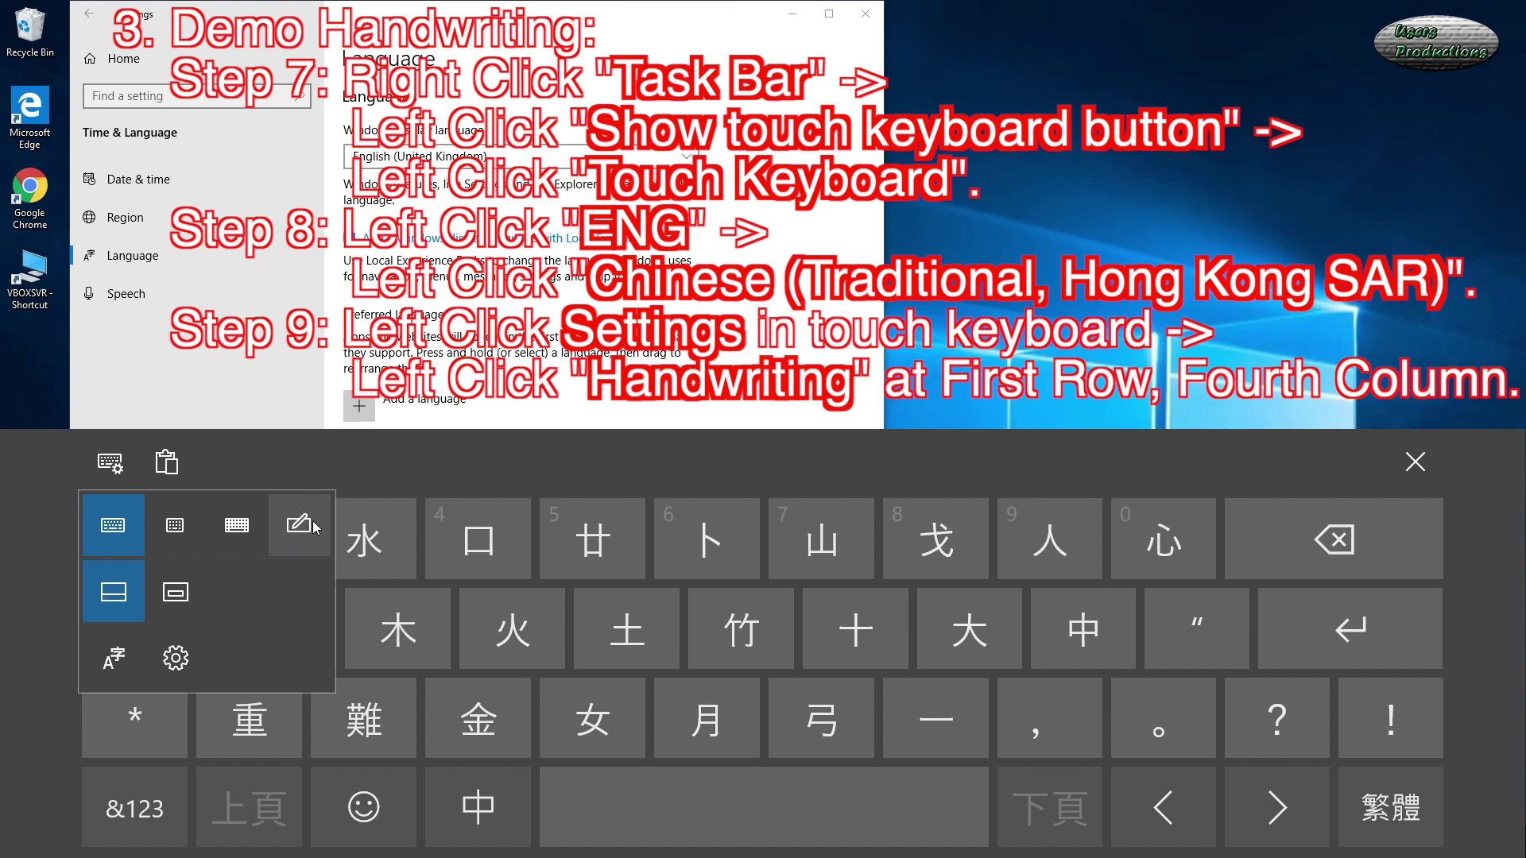
pyautogui.click(308, 532)
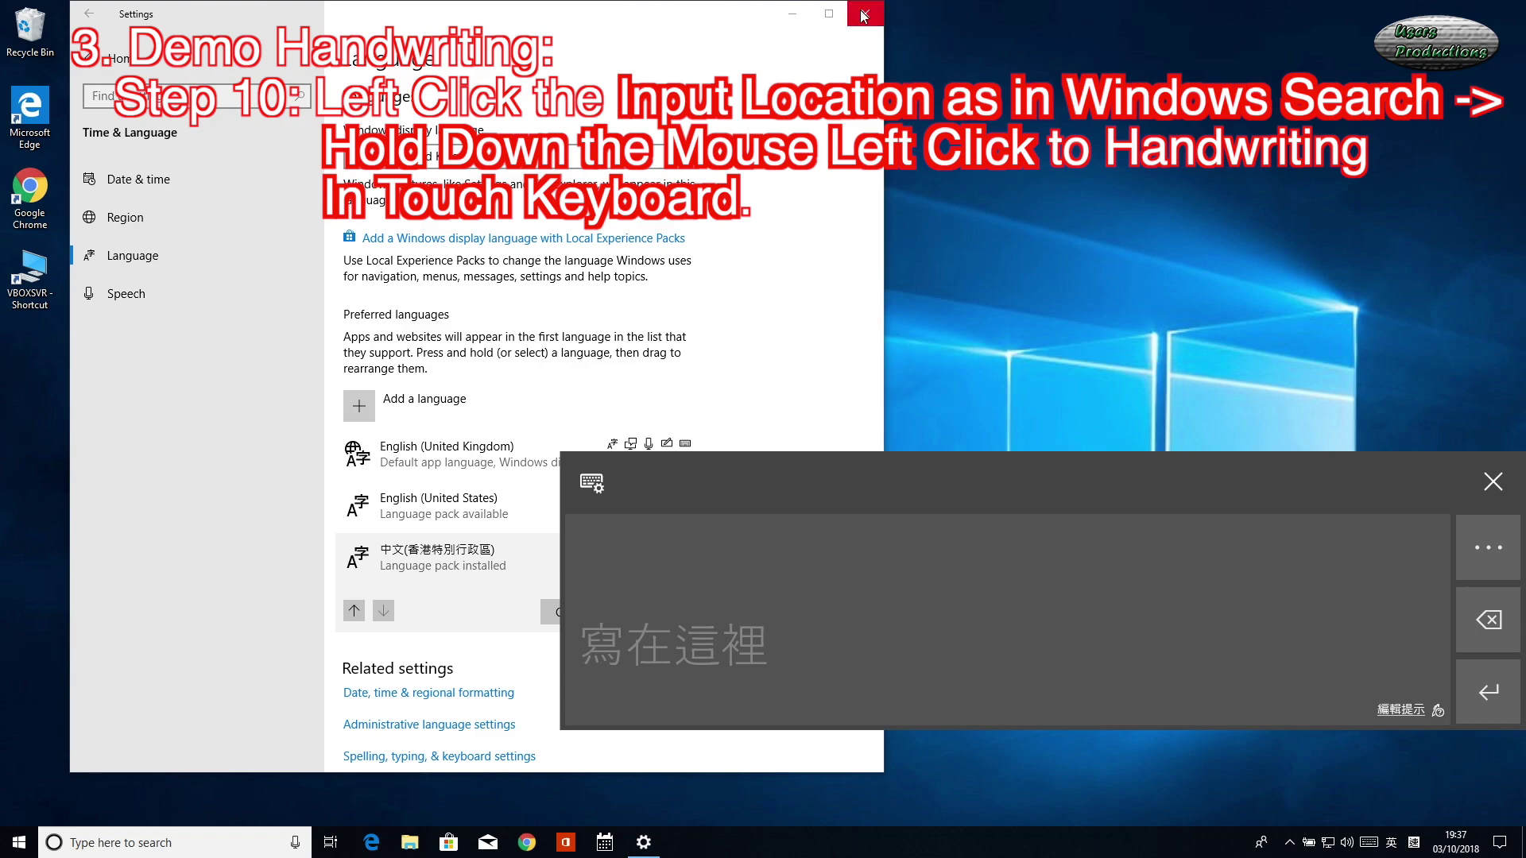
# Minimise Settings and open the taskbar Windows Search box for handwritten input
pyautogui.click(794, 14)
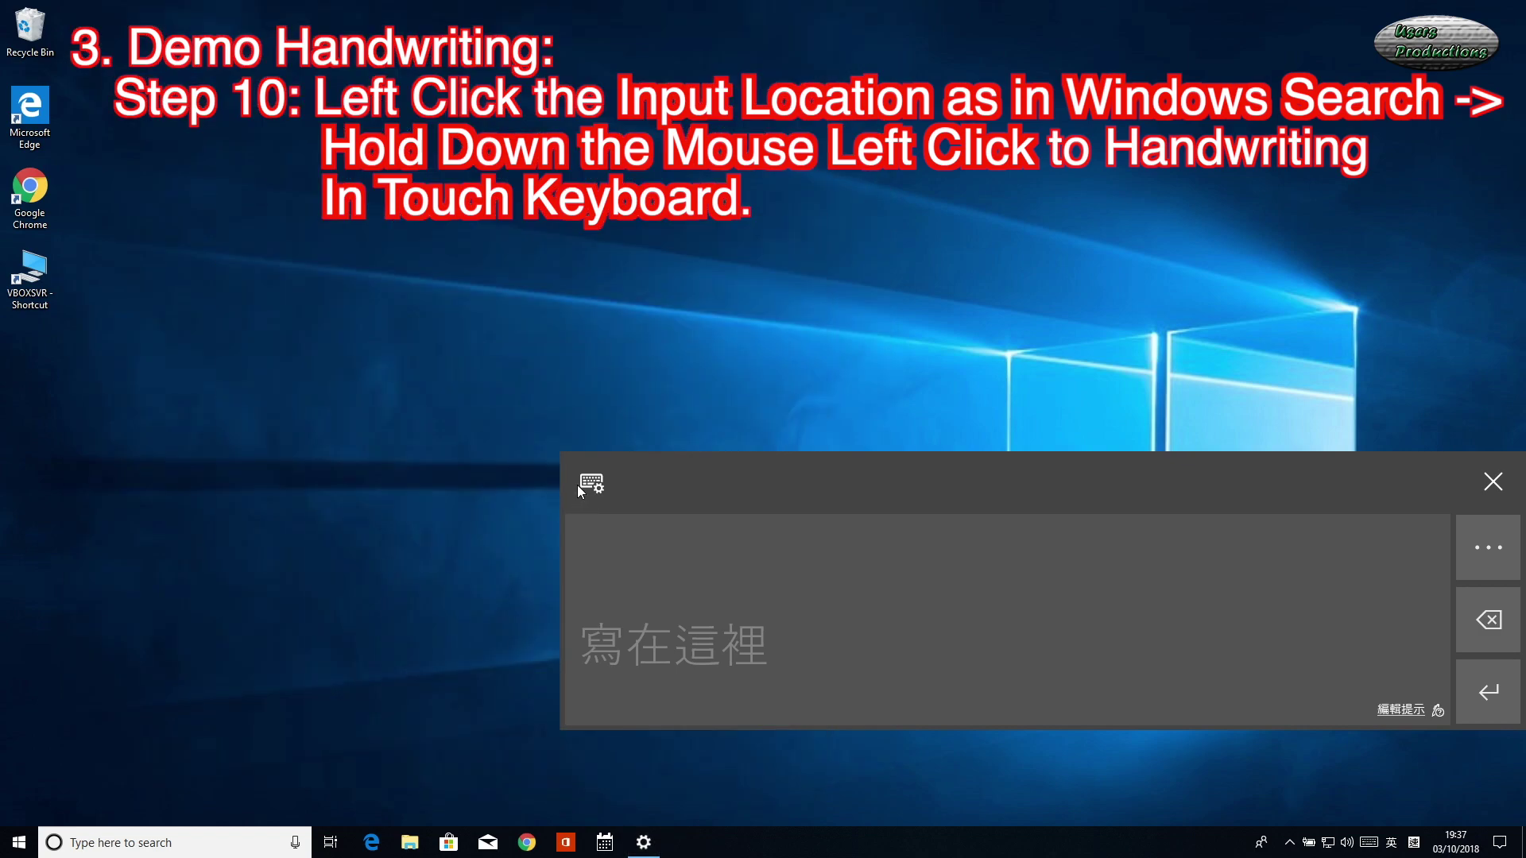
pyautogui.click(141, 844)
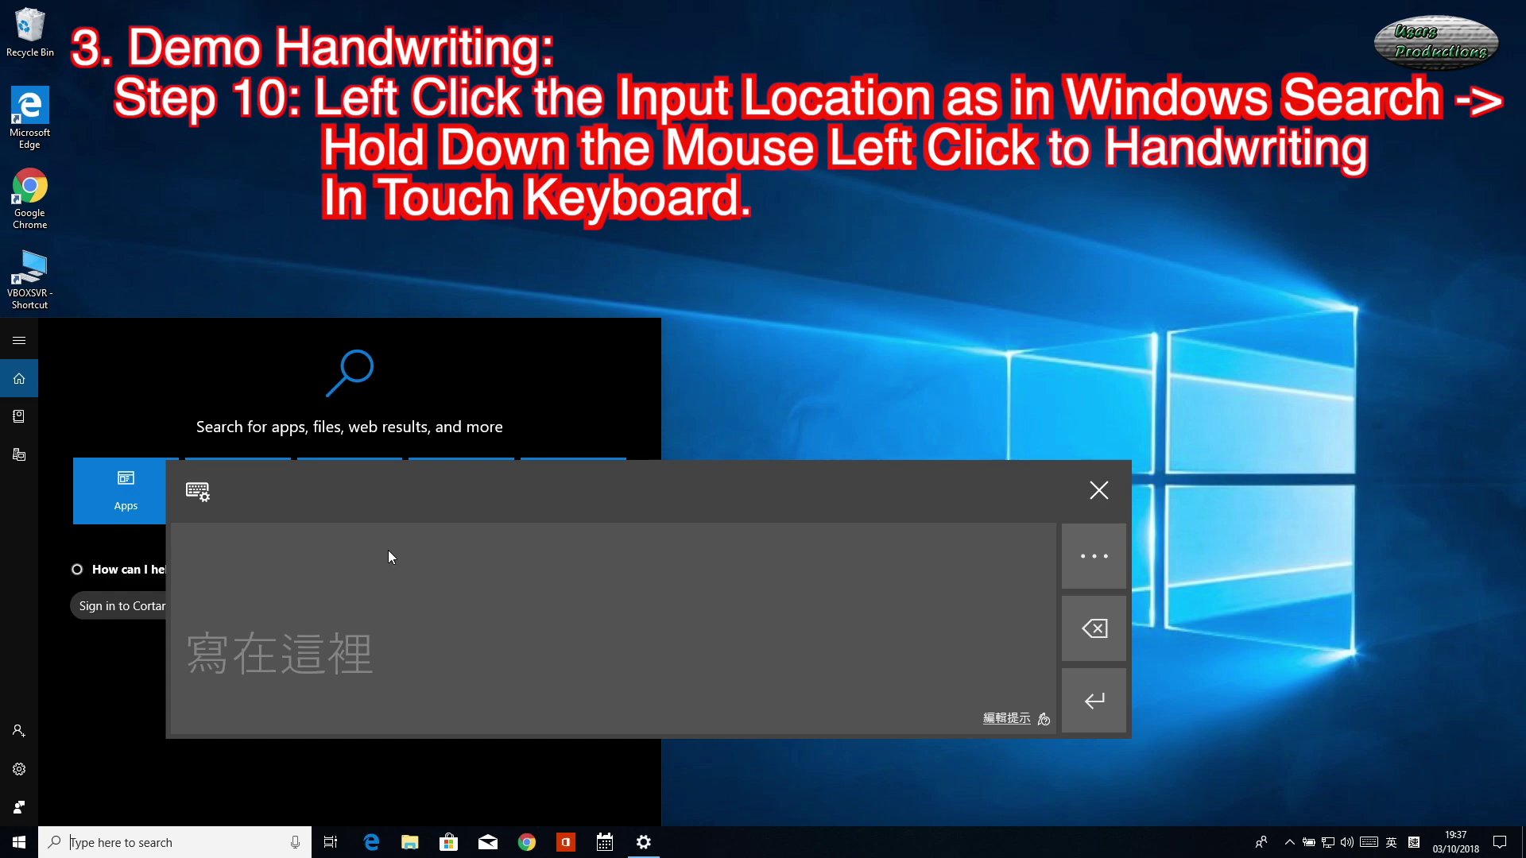
# Handwrite the character 微 on the handwriting pad
pyautogui.moveTo(396, 545); pyautogui.dragTo(360, 599)
pyautogui.moveTo(400, 595); pyautogui.dragTo(400, 715)
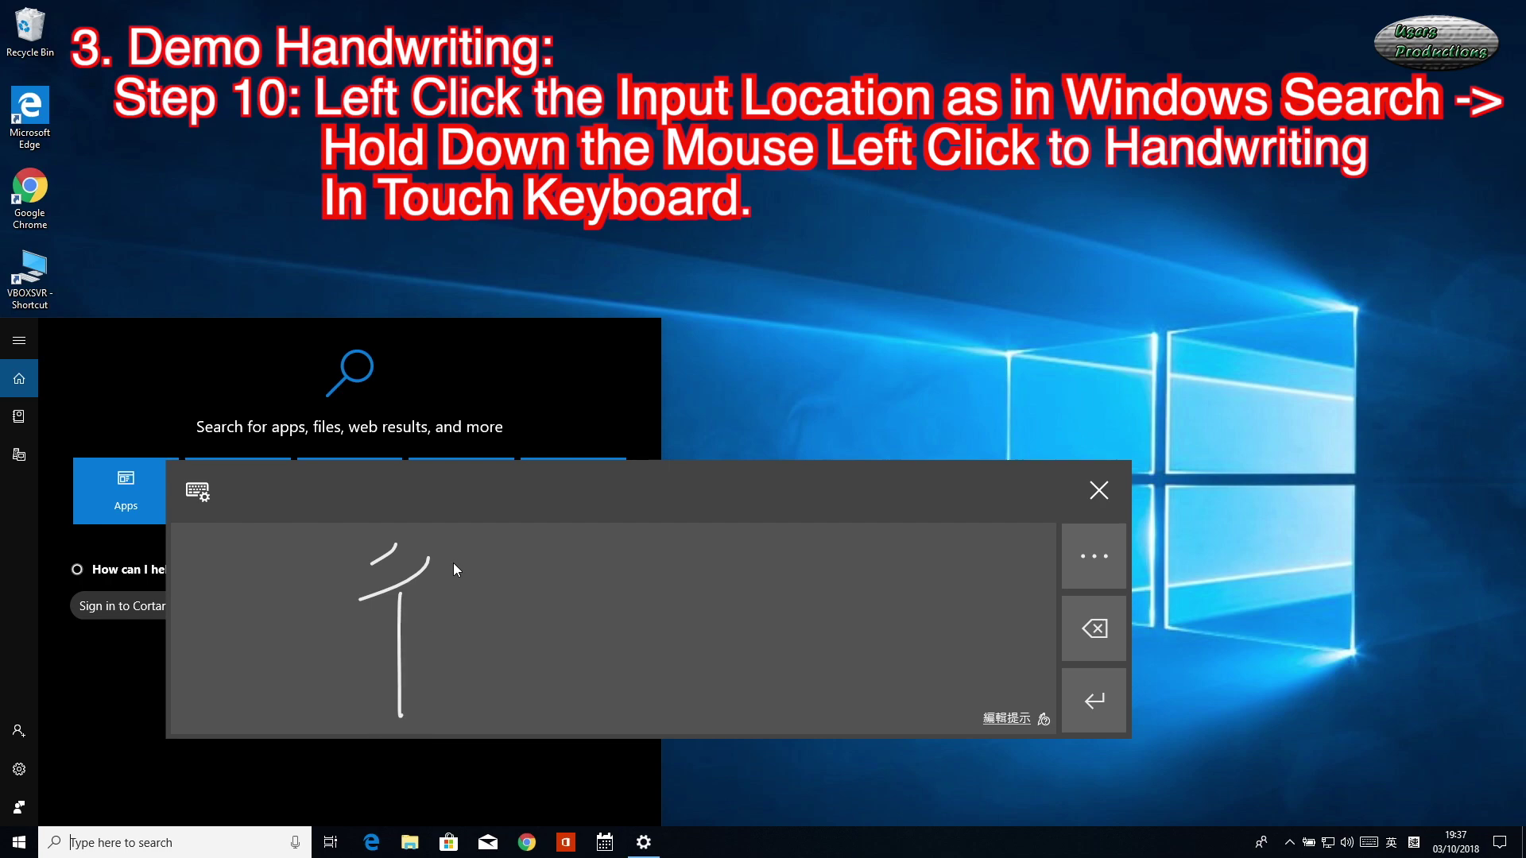
pyautogui.moveTo(453, 563)
pyautogui.mouseDown()
pyautogui.moveTo(520, 596)
pyautogui.moveTo(517, 561)
pyautogui.moveTo(481, 592)
pyautogui.mouseUp()
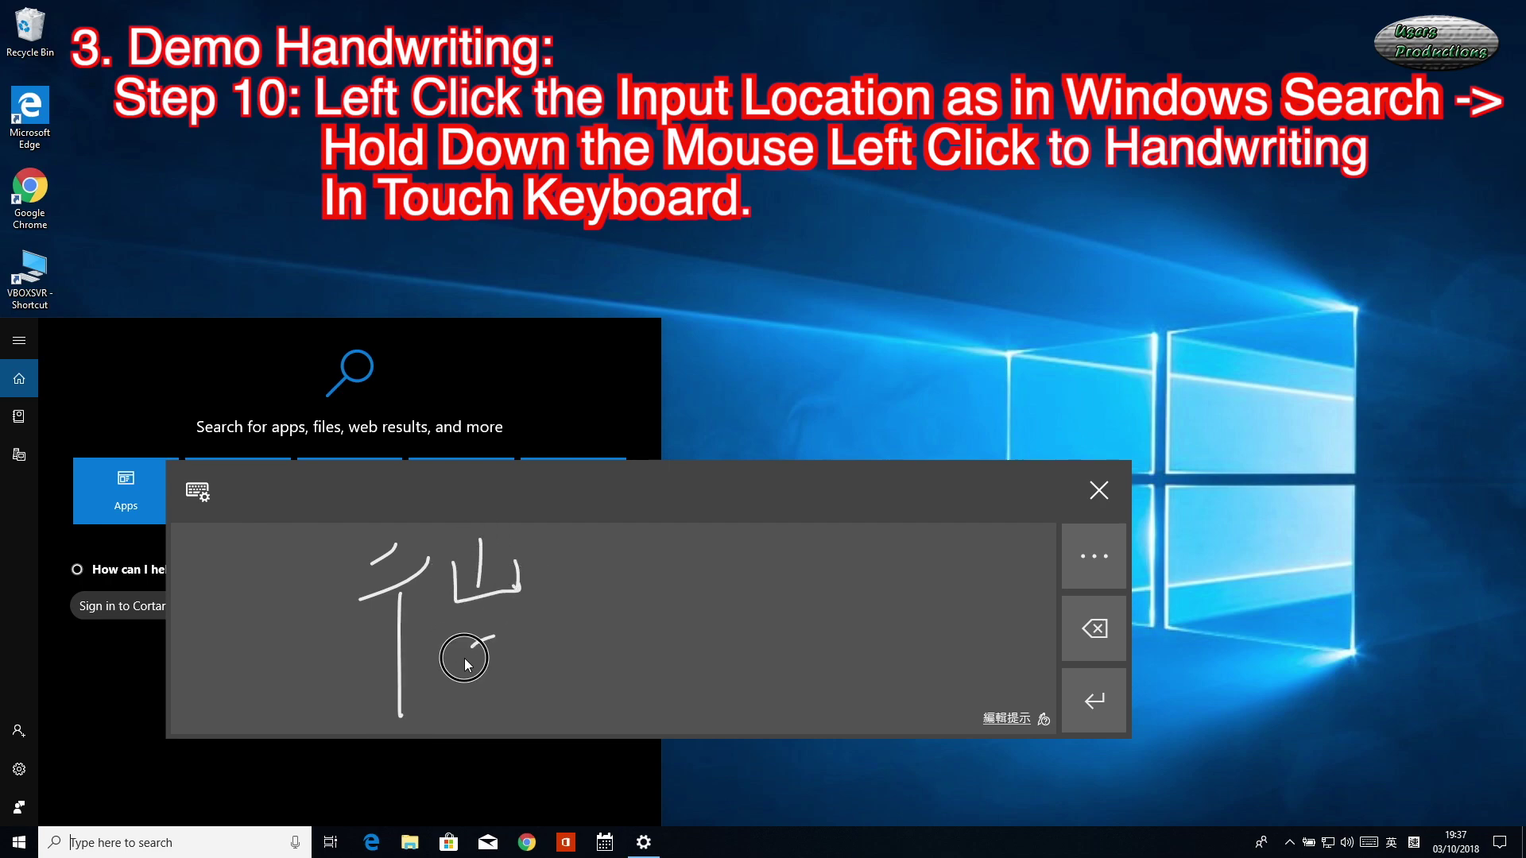
pyautogui.moveTo(474, 658); pyautogui.dragTo(454, 694)
pyautogui.moveTo(471, 644)
pyautogui.mouseDown()
pyautogui.moveTo(508, 663)
pyautogui.moveTo(531, 710)
pyautogui.mouseUp()
pyautogui.moveTo(544, 554); pyautogui.dragTo(515, 607)
pyautogui.moveTo(531, 584)
pyautogui.mouseDown()
pyautogui.moveTo(599, 585)
pyautogui.moveTo(563, 705)
pyautogui.moveTo(703, 712)
pyautogui.mouseUp()
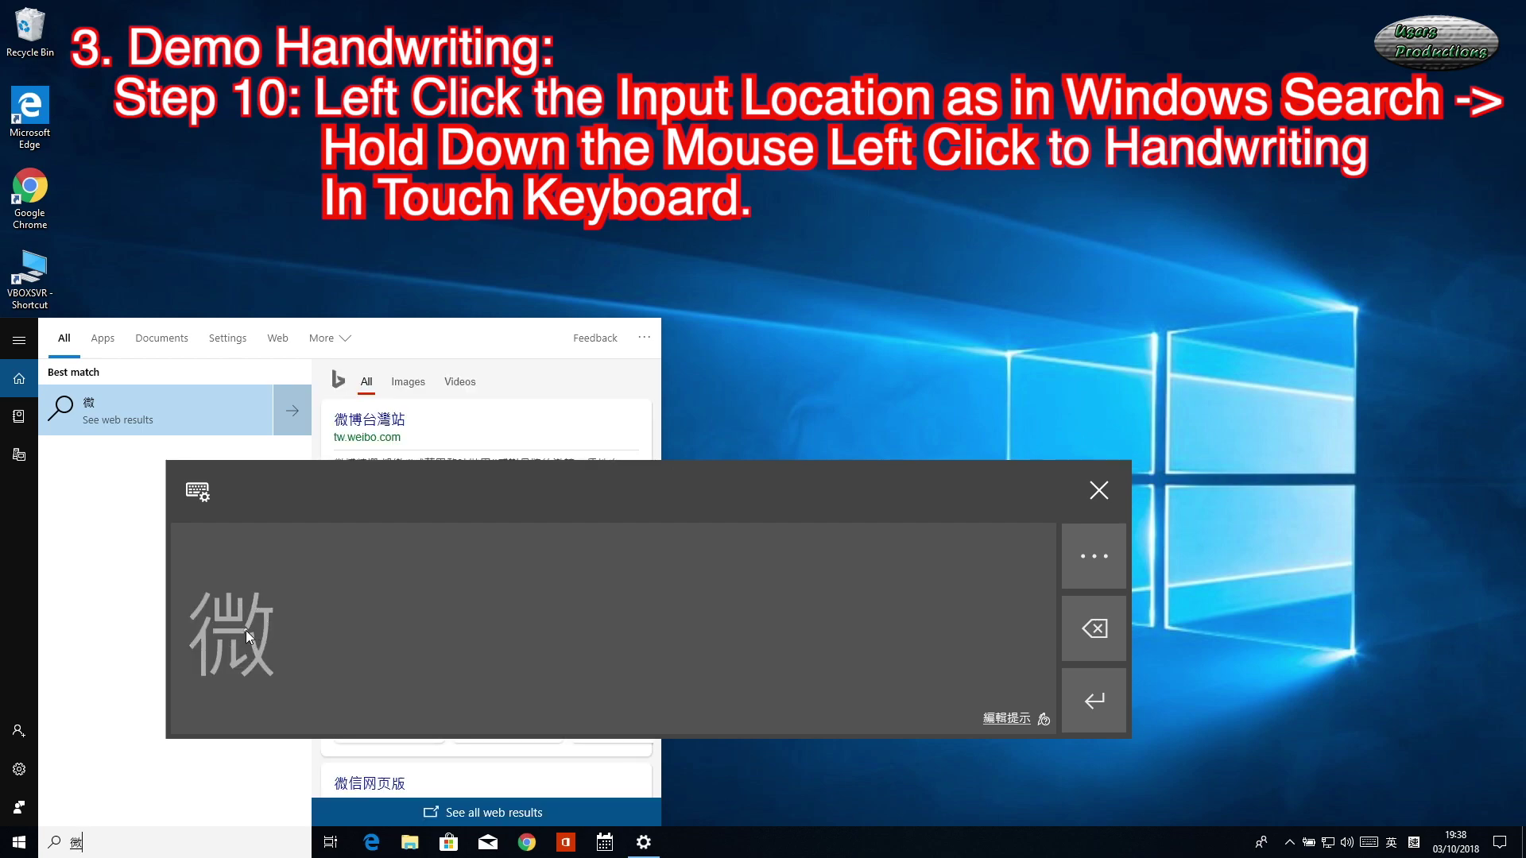
# Delete the misrecognised 、 mark and handwrite the character 軟
pyautogui.moveTo(329, 628); pyautogui.dragTo(344, 643)
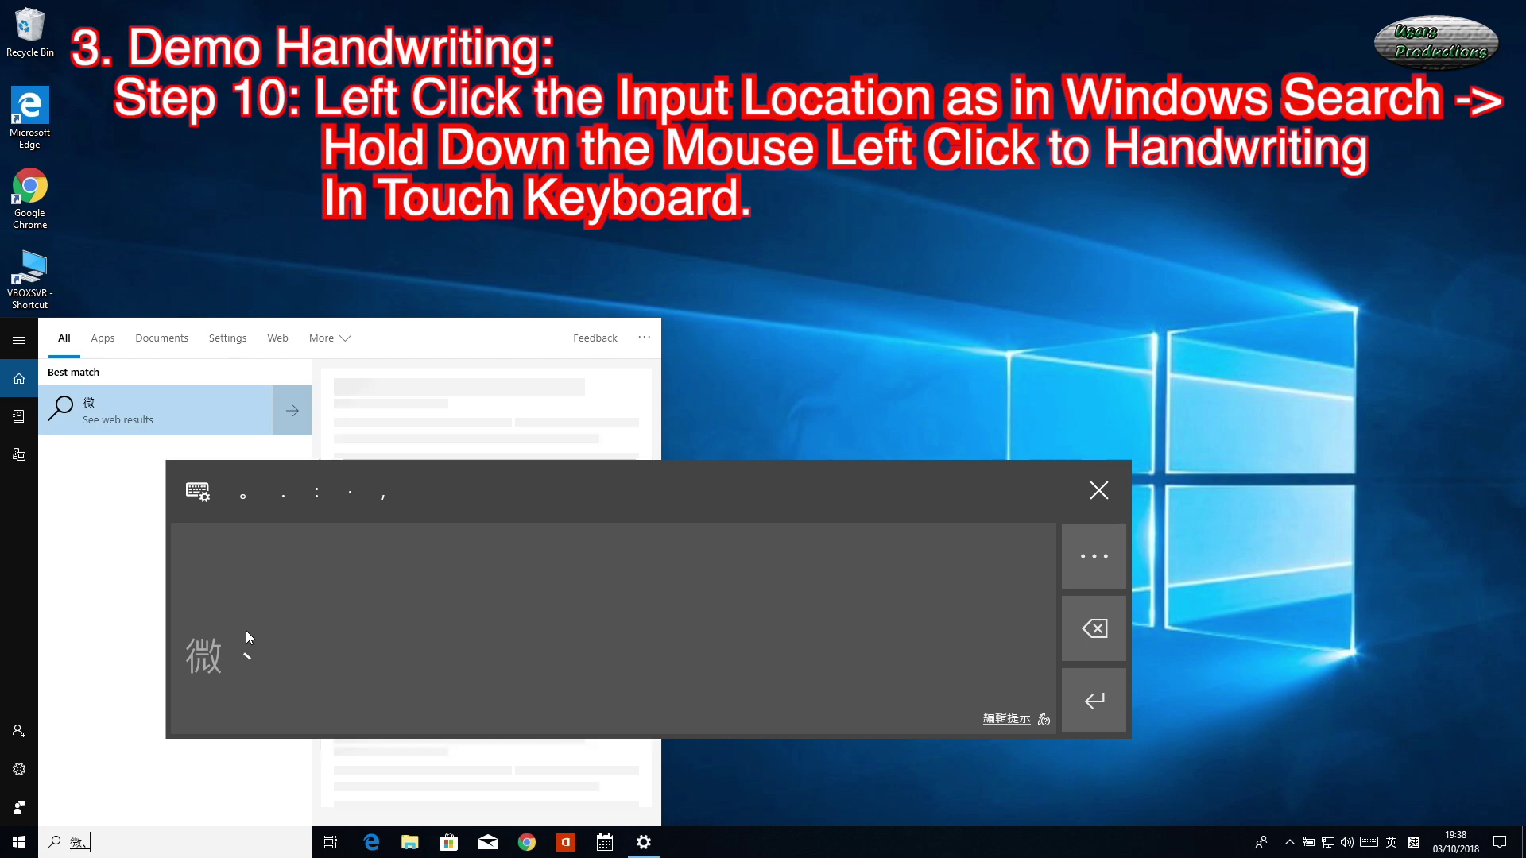
pyautogui.click(1093, 631)
pyautogui.moveTo(409, 558); pyautogui.dragTo(491, 555)
pyautogui.moveTo(384, 584); pyautogui.dragTo(398, 628)
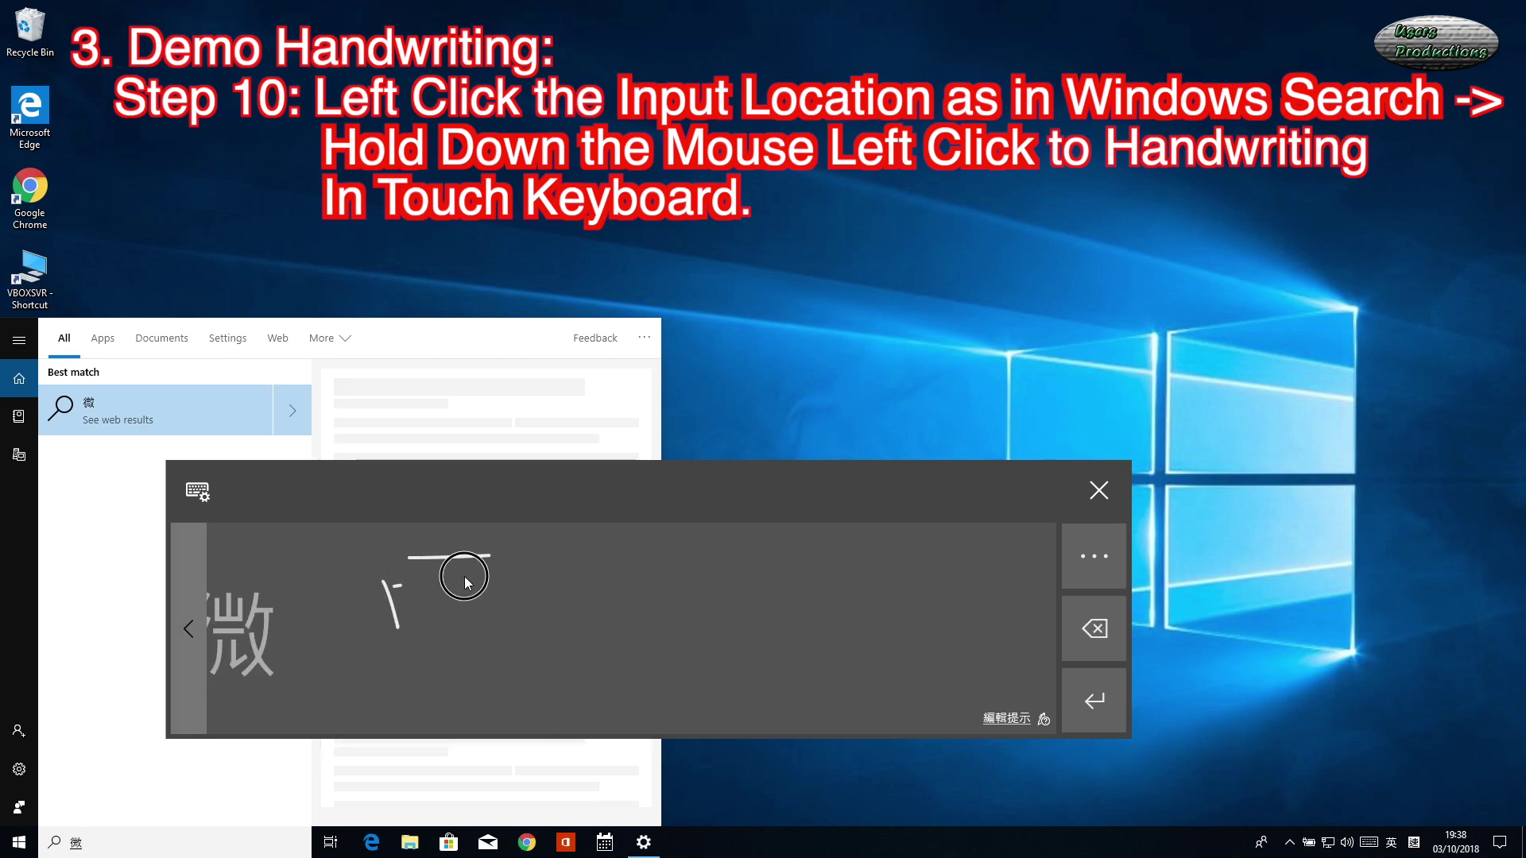
pyautogui.moveTo(465, 582); pyautogui.dragTo(469, 624)
pyautogui.moveTo(322, 648); pyautogui.dragTo(457, 645)
pyautogui.click(437, 540)
pyautogui.moveTo(398, 595); pyautogui.dragTo(419, 597)
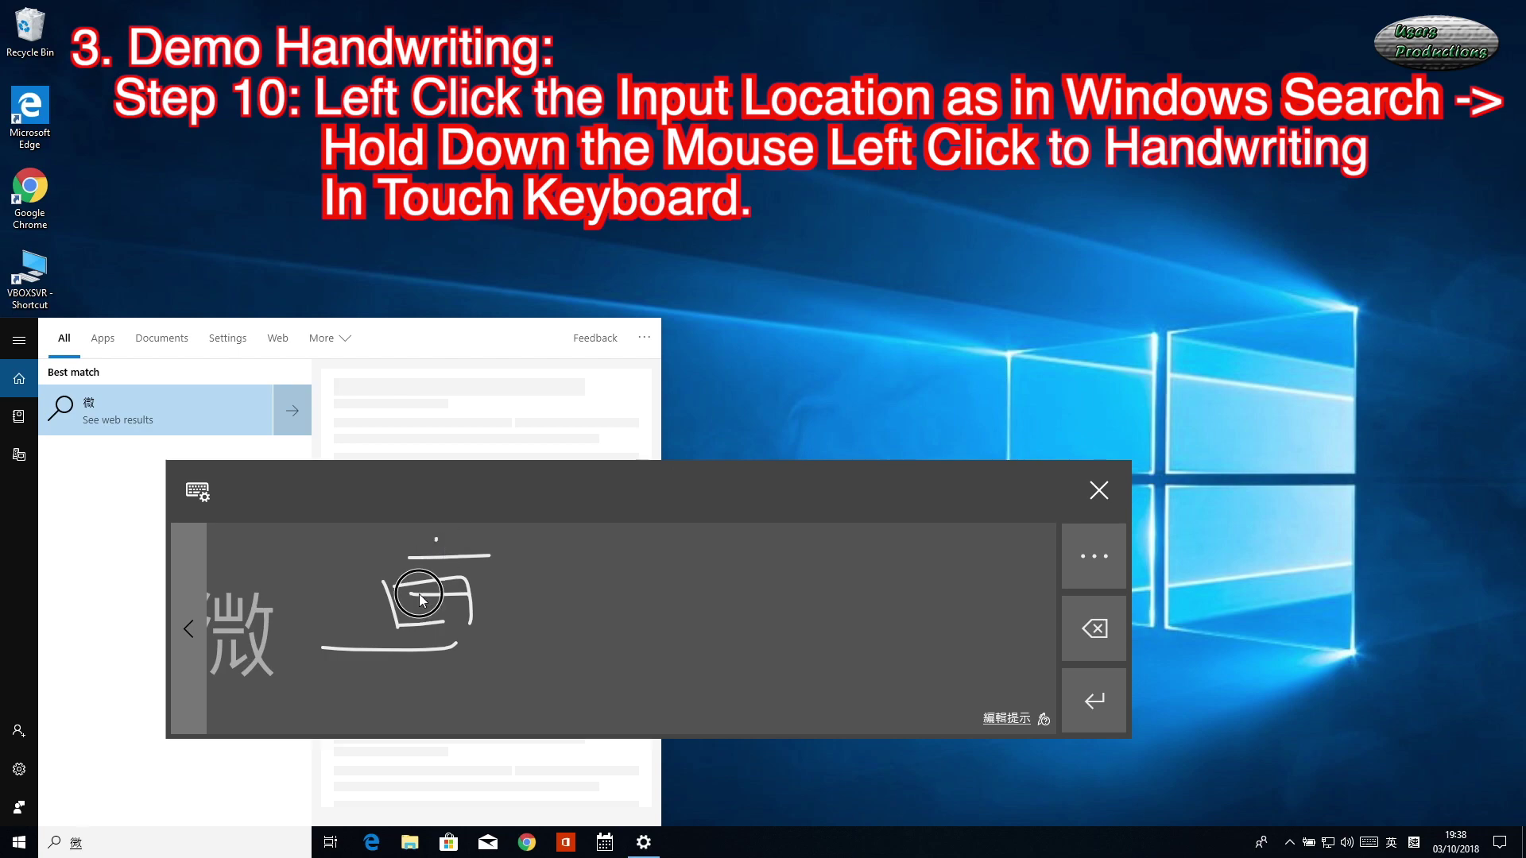
pyautogui.moveTo(436, 539); pyautogui.dragTo(365, 692)
pyautogui.moveTo(495, 547); pyautogui.dragTo(471, 583)
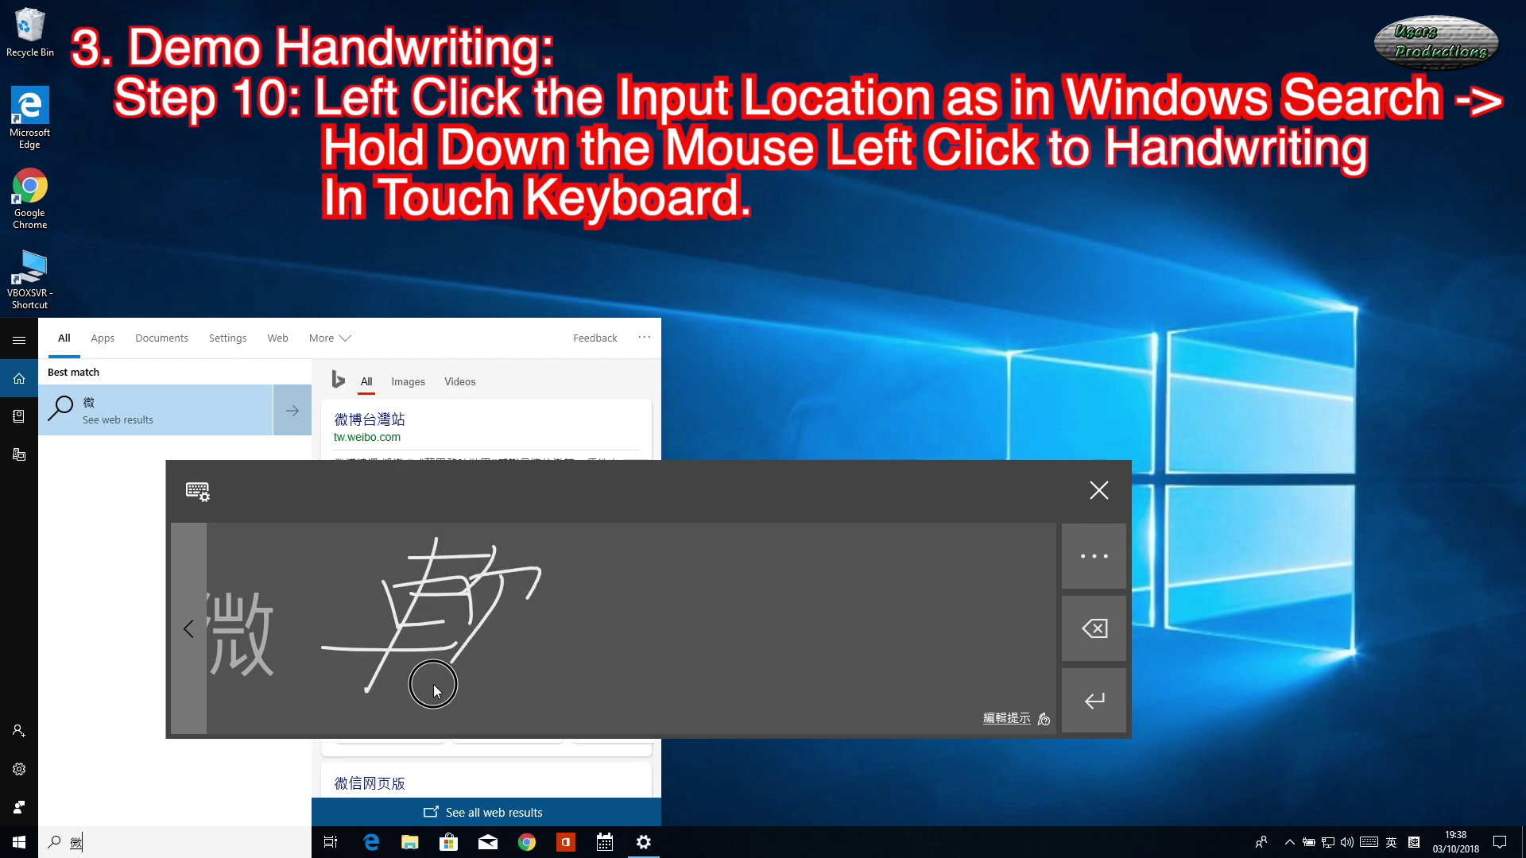
pyautogui.moveTo(465, 642); pyautogui.dragTo(559, 702)
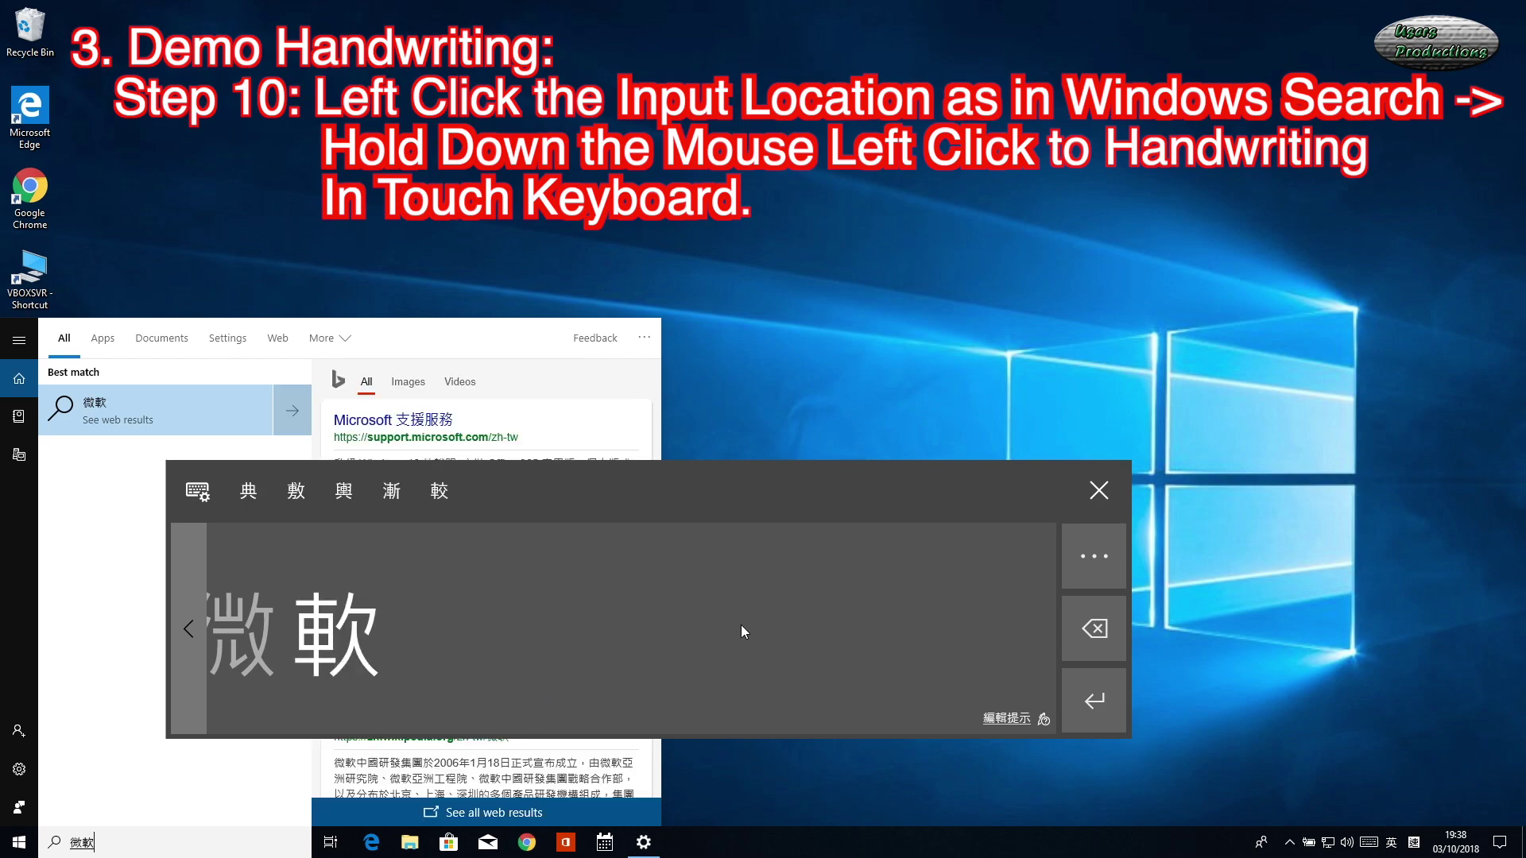
# Commit 微軟 to the search box with Enter and close the touch keyboard
pyautogui.click(1090, 697)
pyautogui.click(1099, 495)
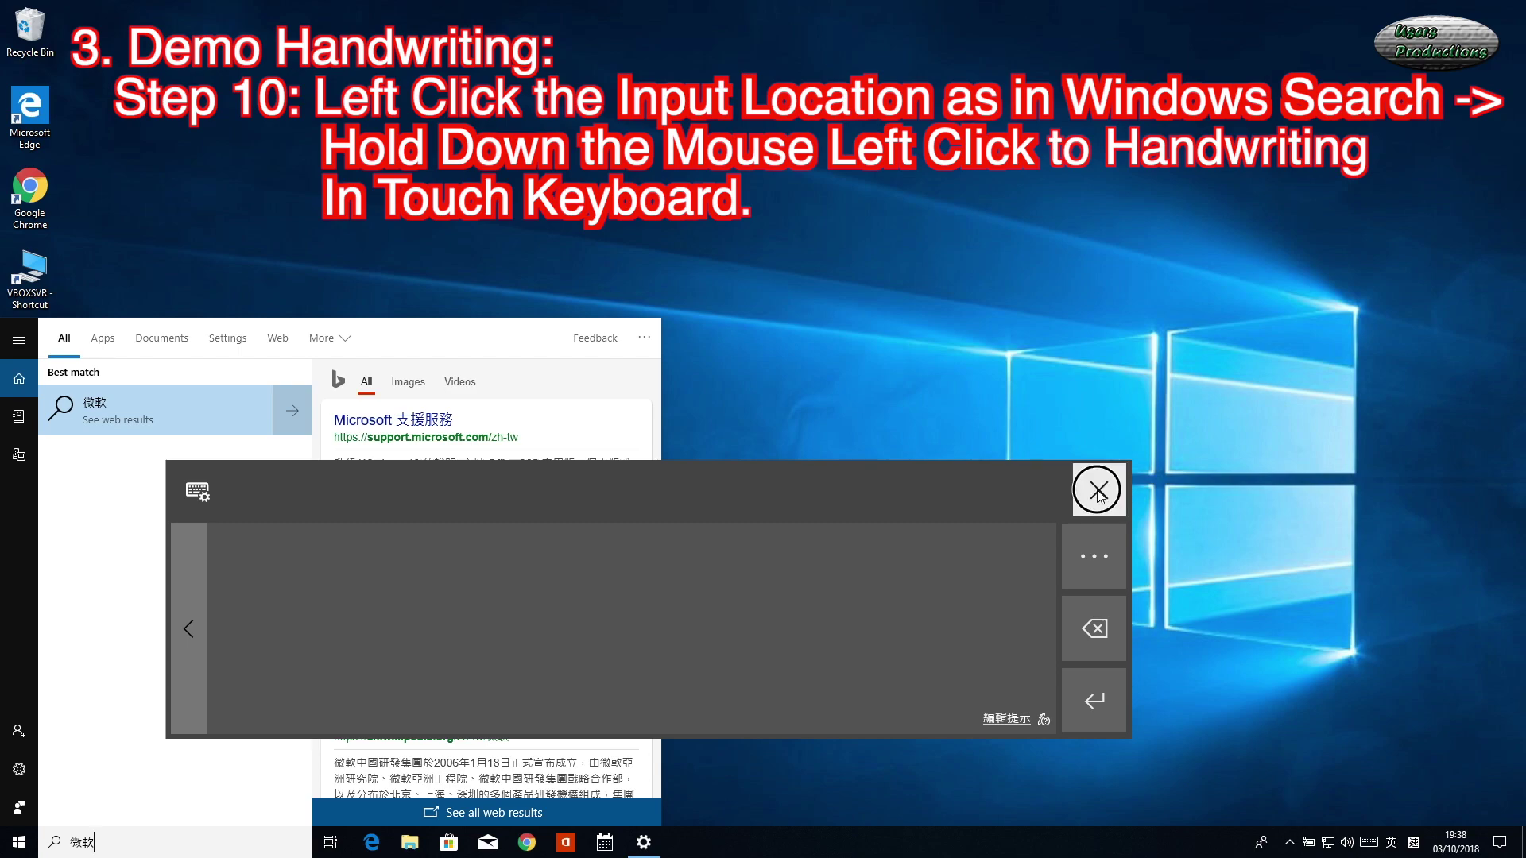